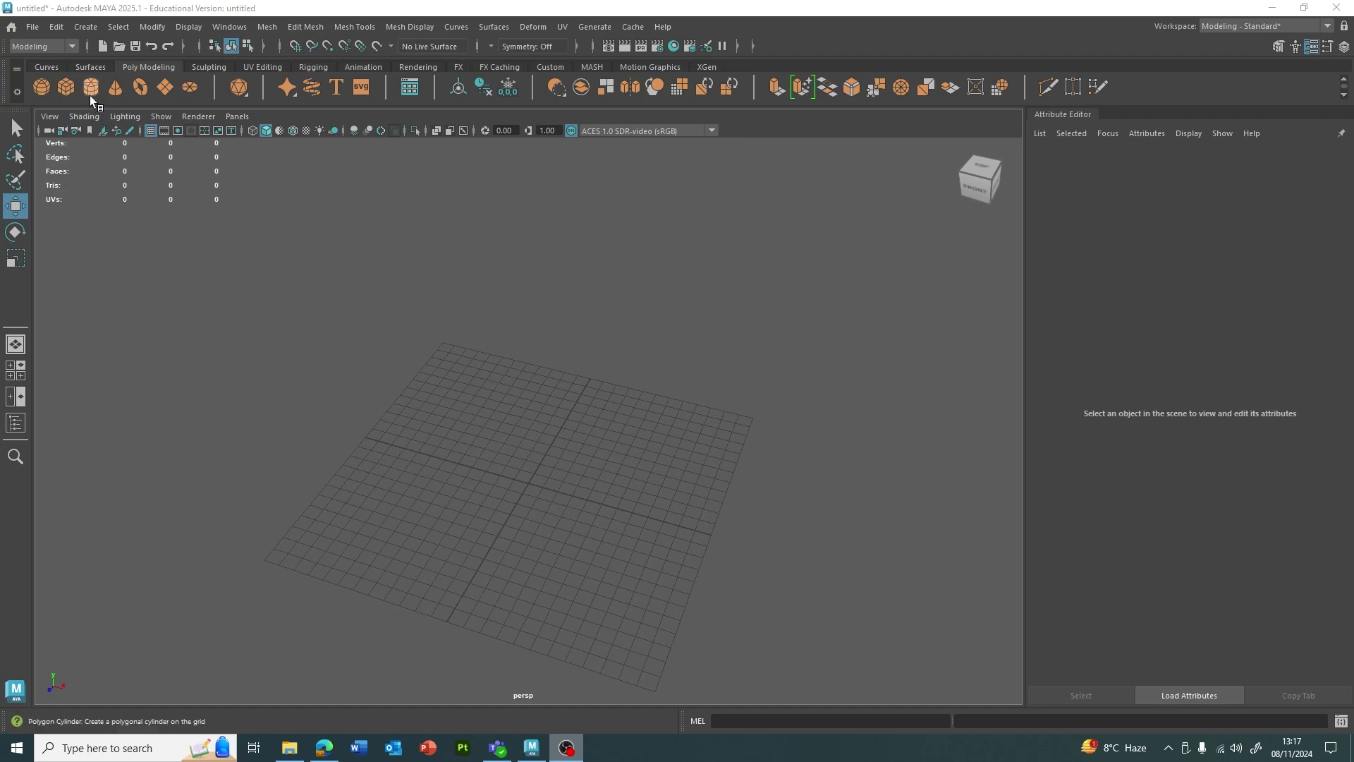
Step: Create a polygon cube and scale it up uniformly to about 2.944
left_click(66, 87)
left_click_drag(528, 432, 531, 373)
key("r")
left_click_drag(530, 424, 794, 411)
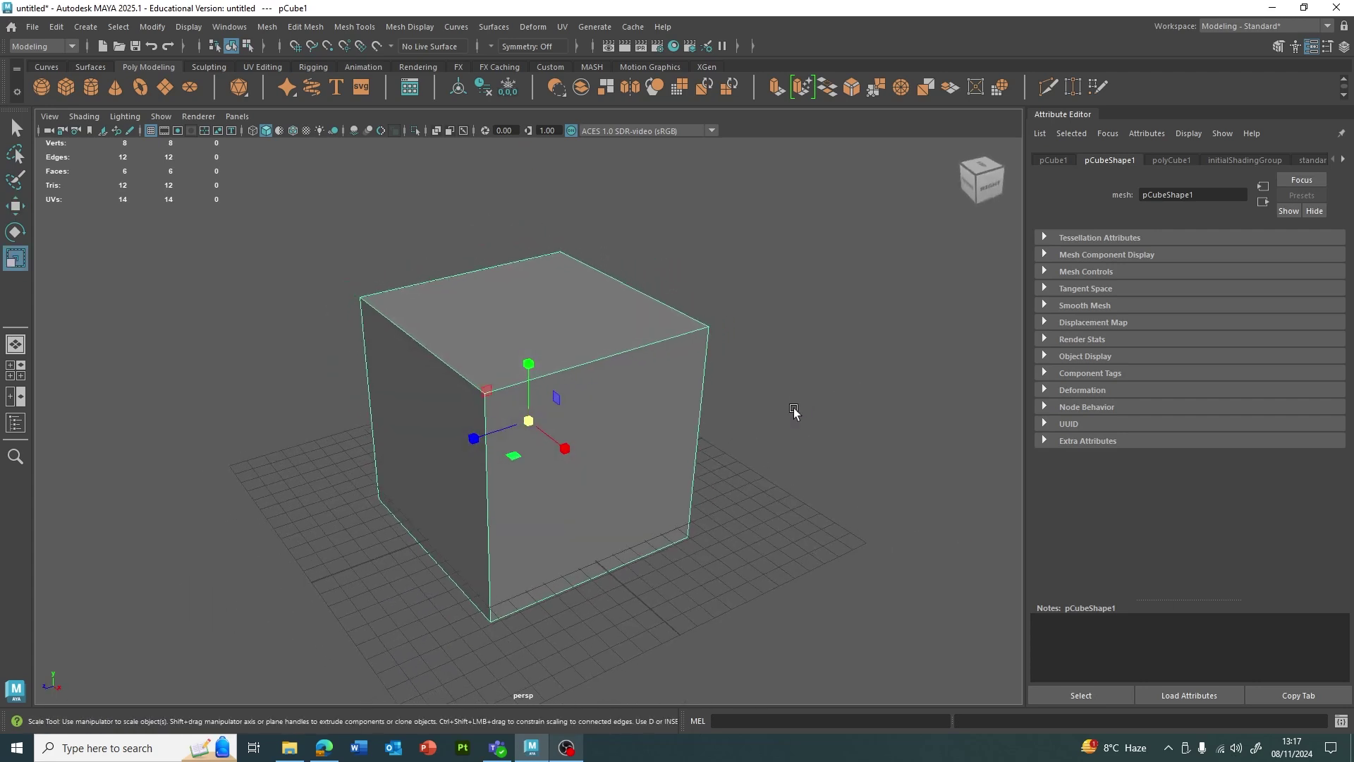
Step: Lift the cube higher in Y and preview it smoothed, orbiting to inspect it from below
key("w")
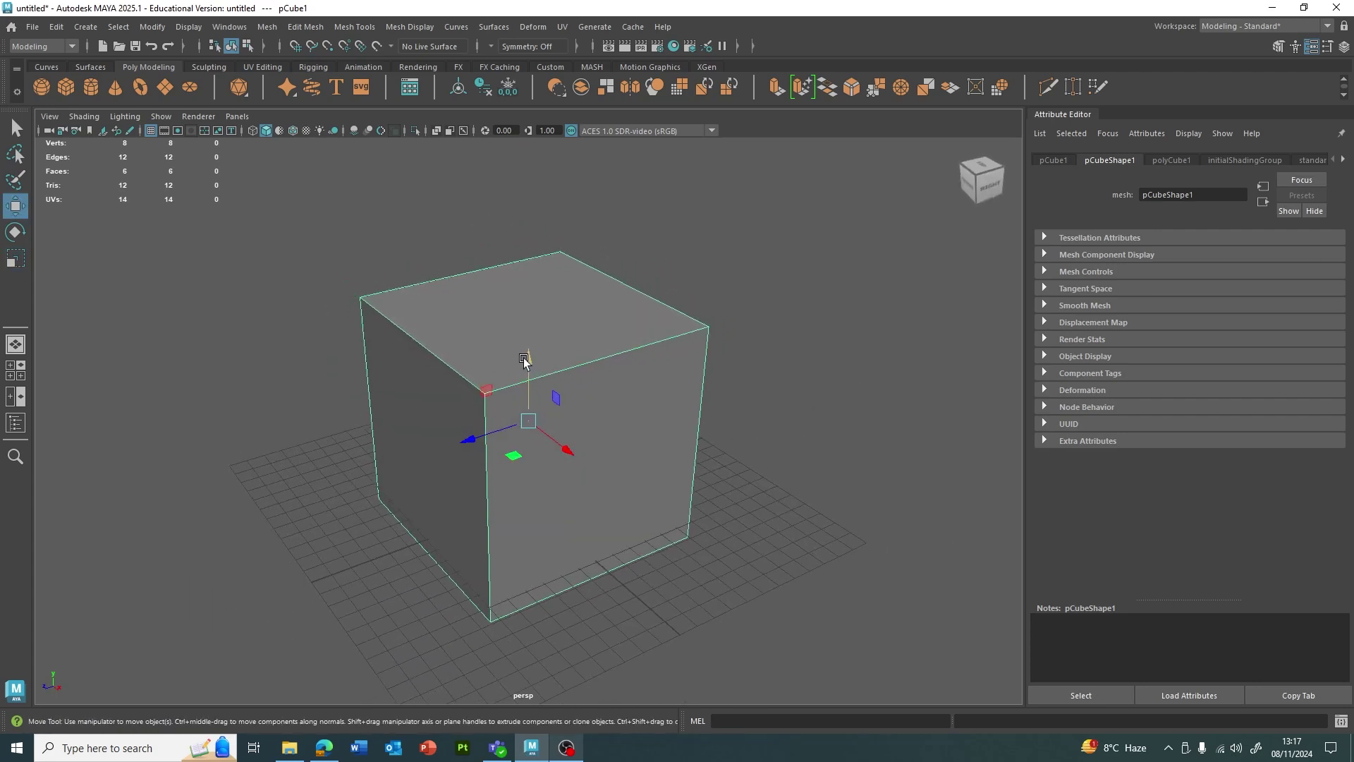
left_click_drag(525, 360, 530, 310)
key("3")
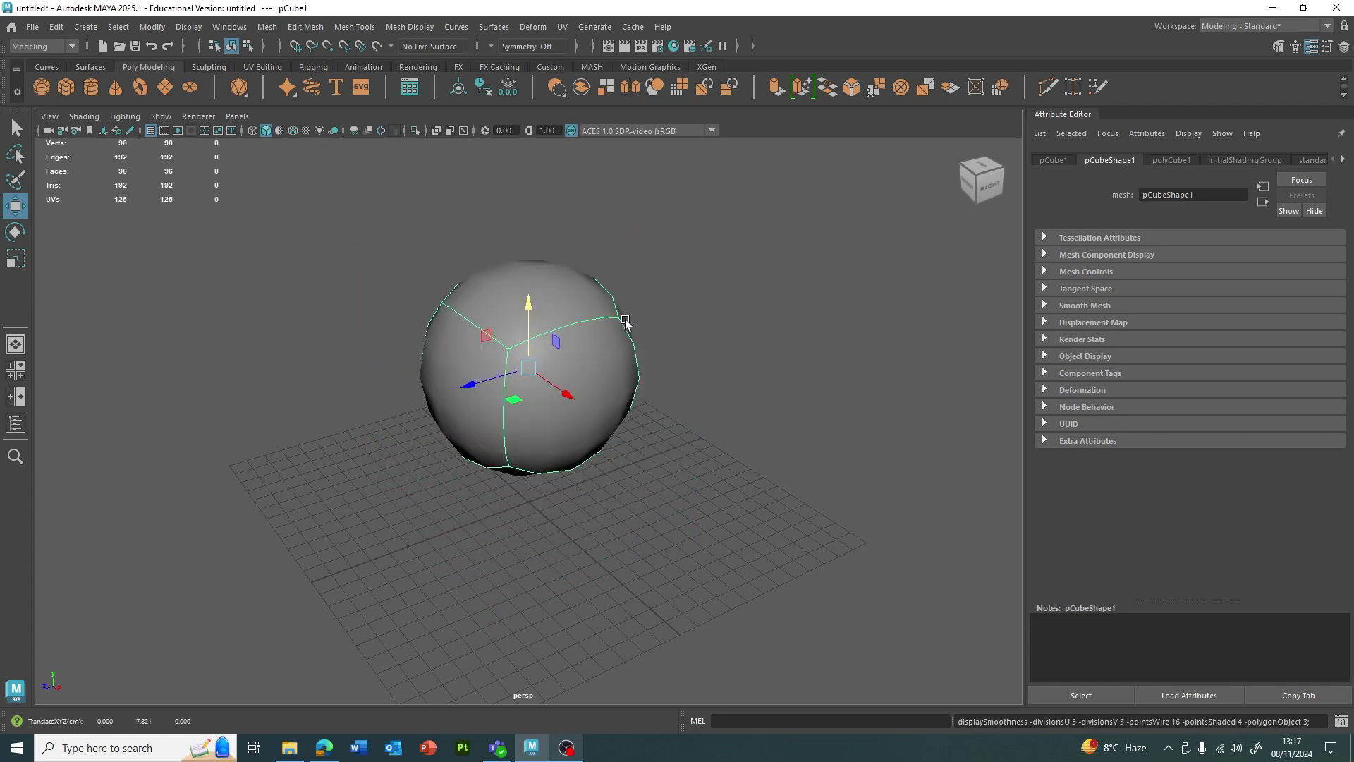
left_click_drag(665, 306, 765, 278, "alt")
left_click_drag(668, 448, 688, 416, "alt")
key("1")
left_click_drag(677, 323, 626, 289, "alt")
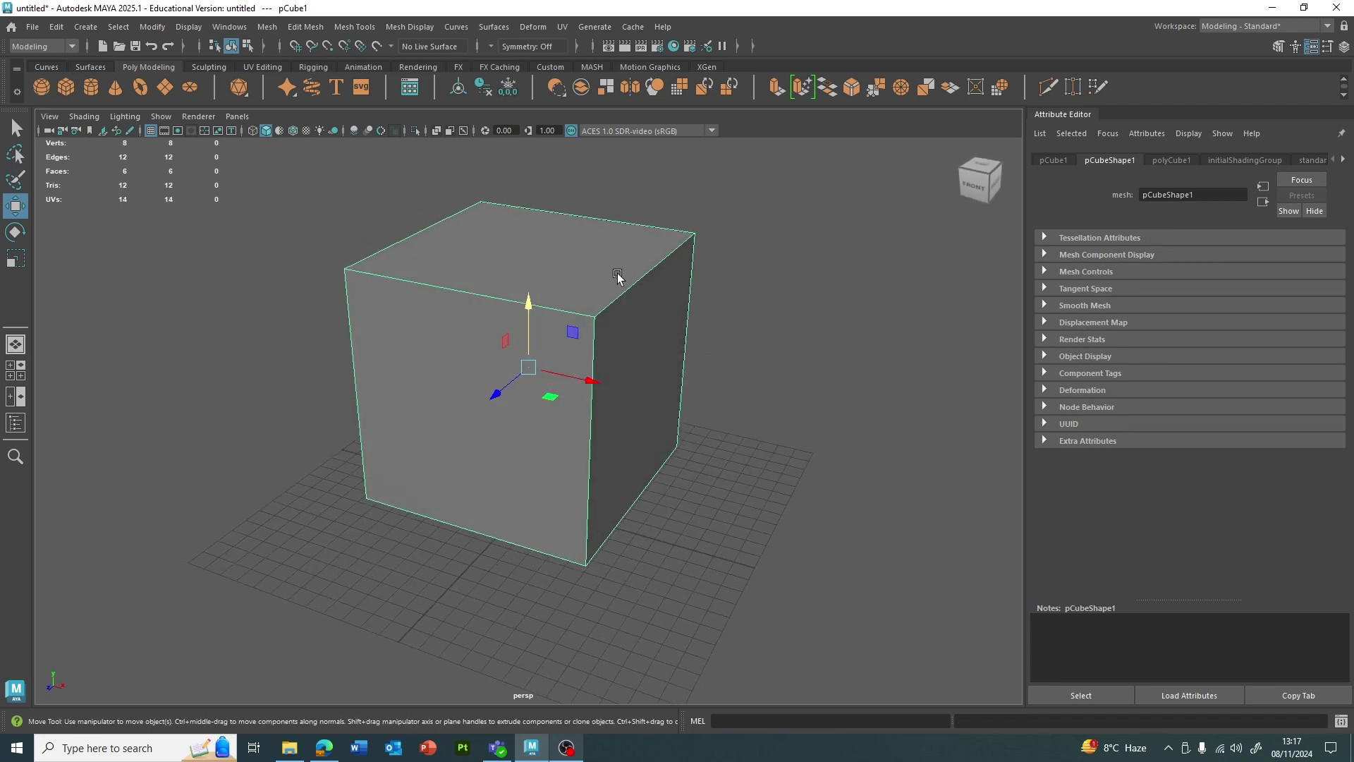
right_click_drag(629, 288, 625, 262)
left_click(646, 272)
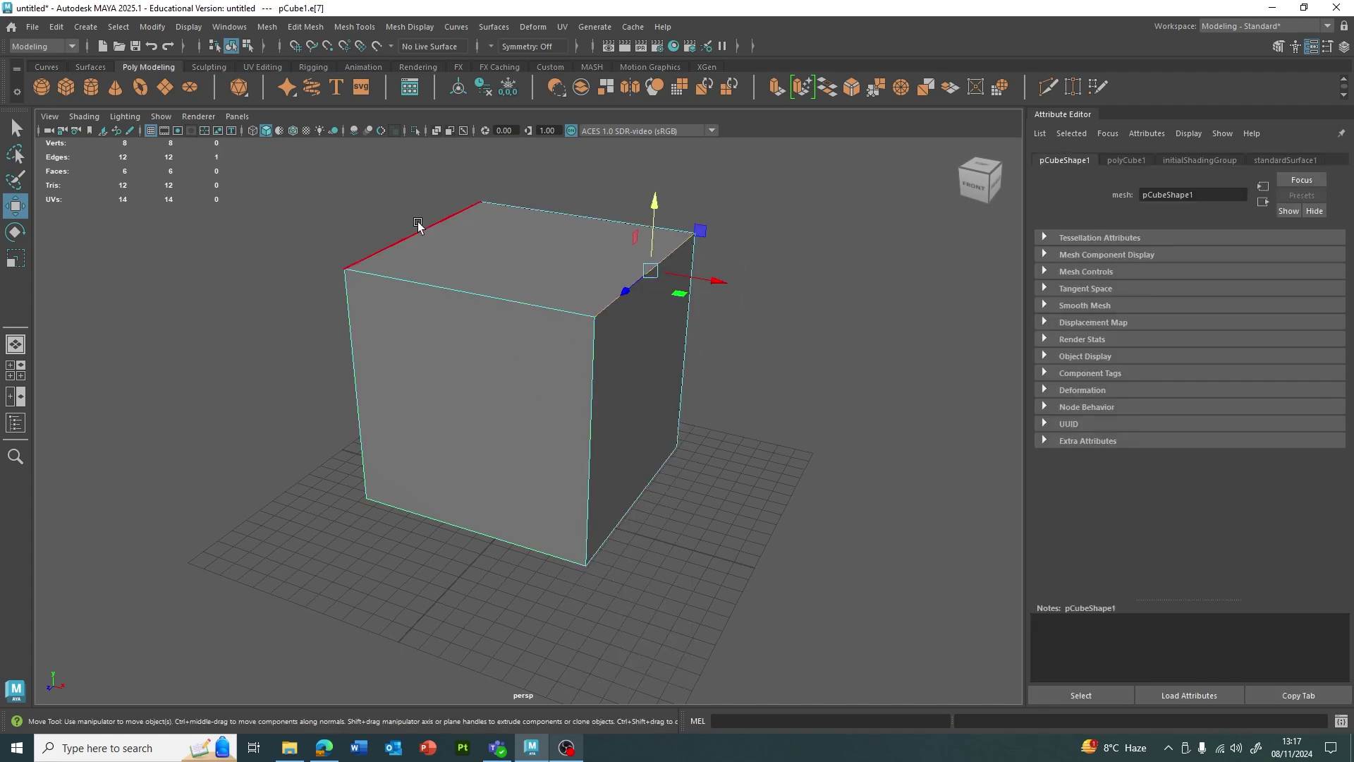
right_click_drag(603, 305, 629, 277)
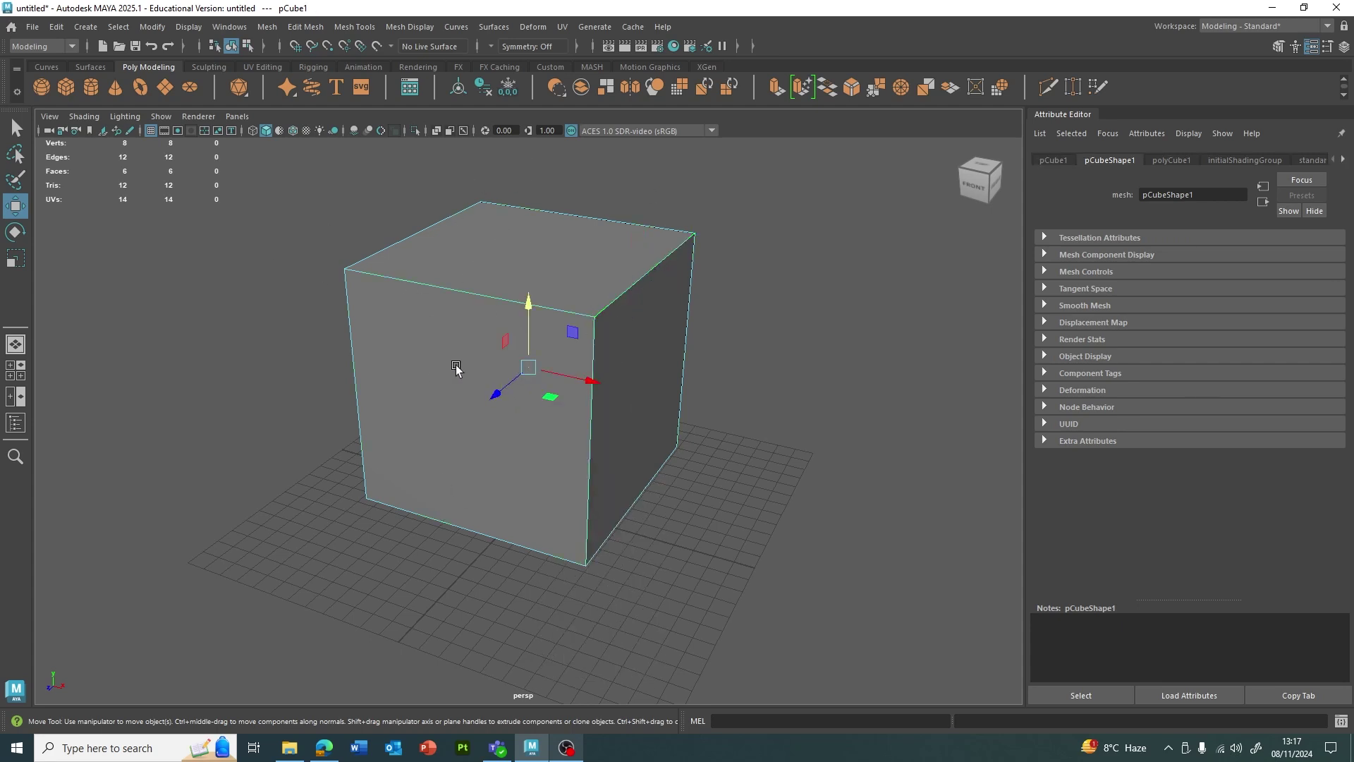
key("1")
key("3")
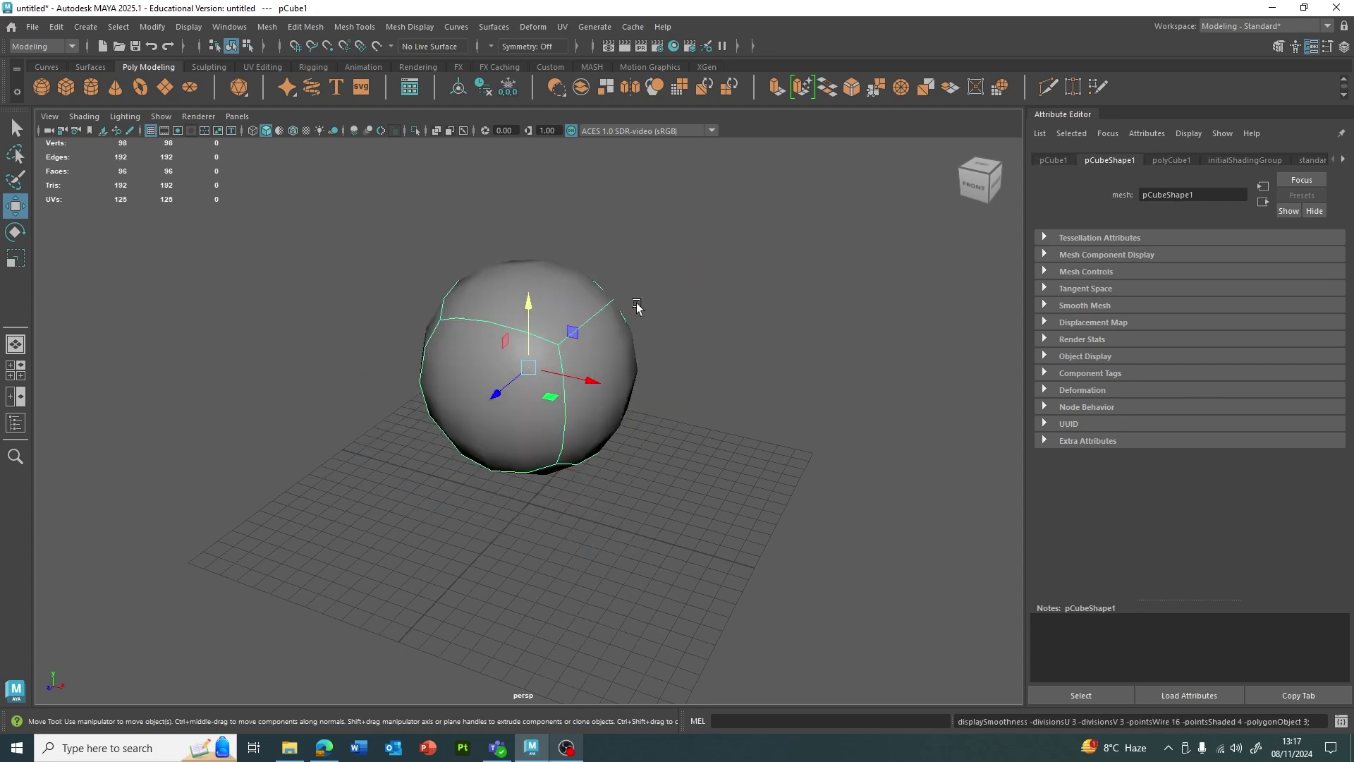
left_click_drag(708, 515, 592, 330, "alt")
left_click_drag(580, 183, 715, 293, "alt")
left_click_drag(602, 437, 550, 384, "alt")
left_click(666, 337)
left_click(592, 345)
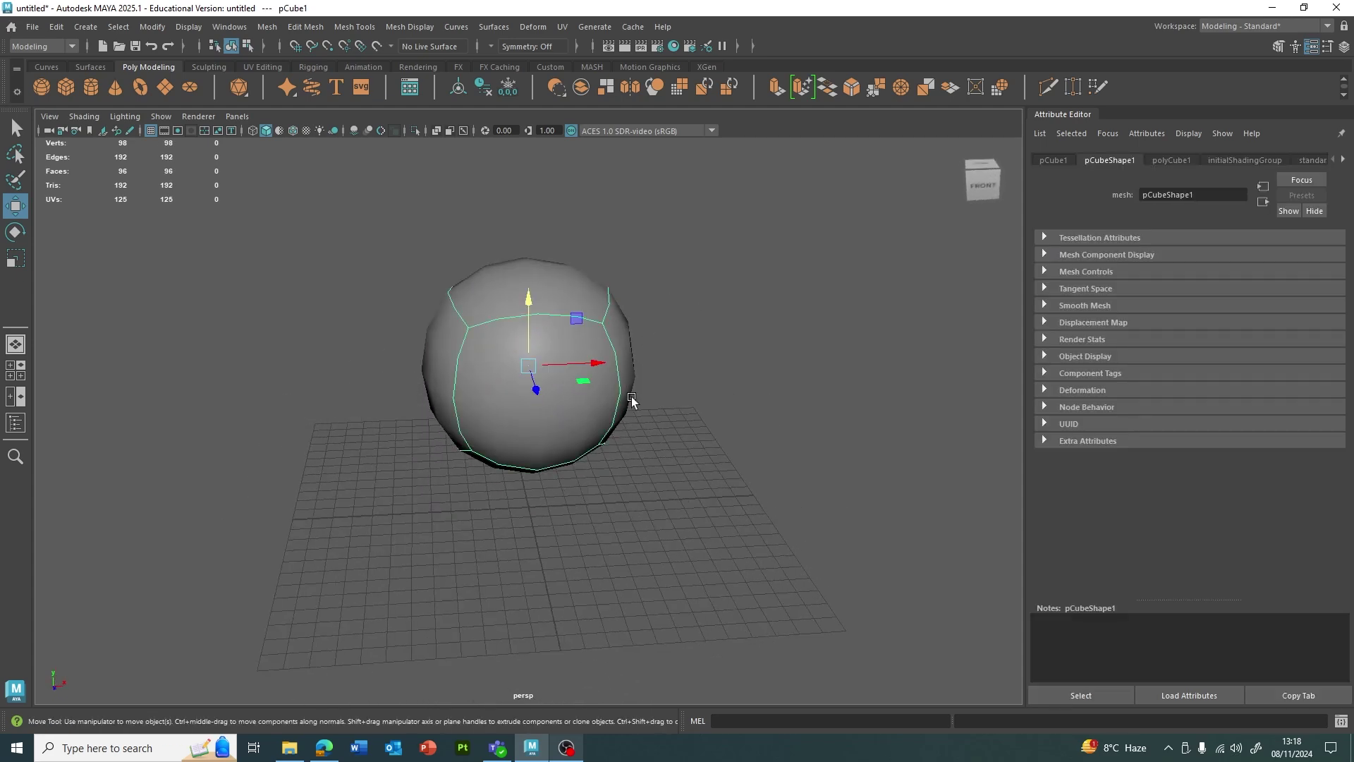
Step: Return the cube to its unsmoothed shape and reselect it
key("1")
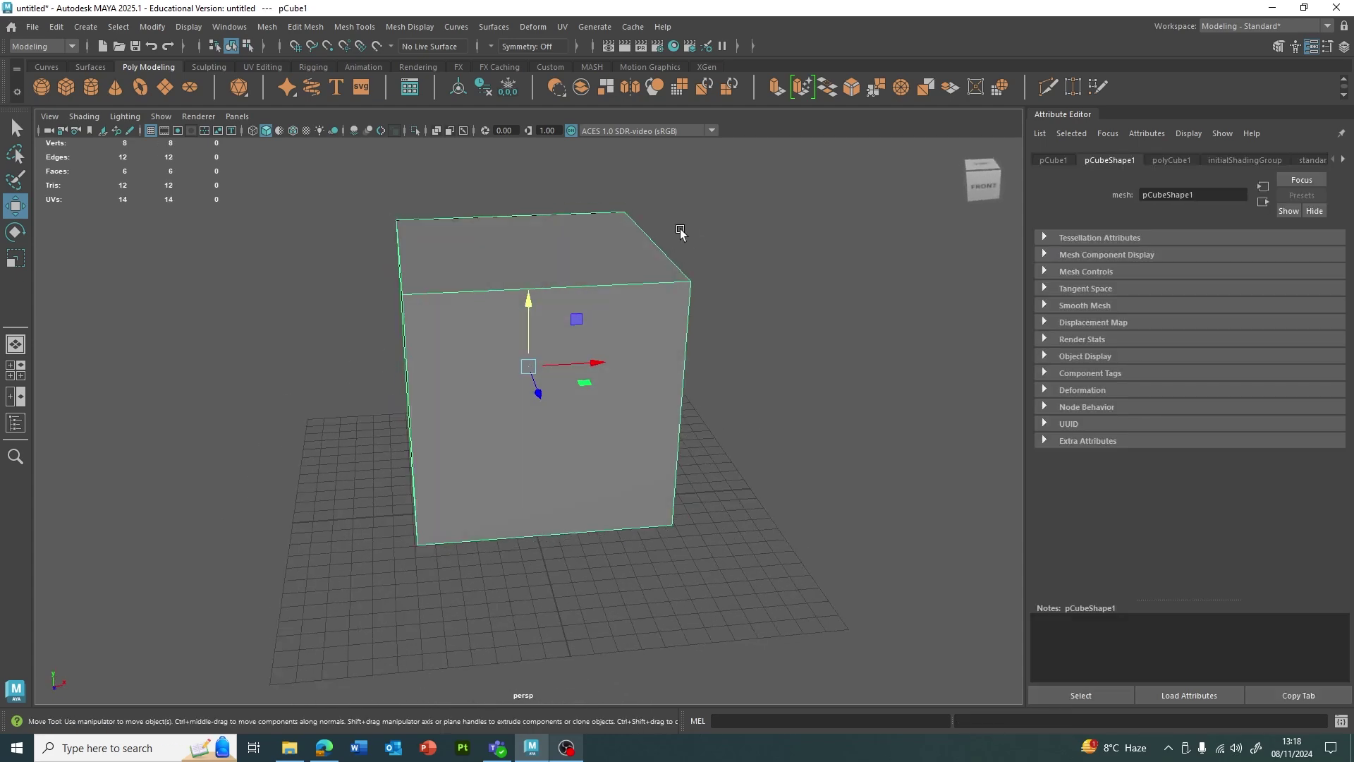
left_click_drag(751, 282, 640, 293, "alt")
left_click(772, 295)
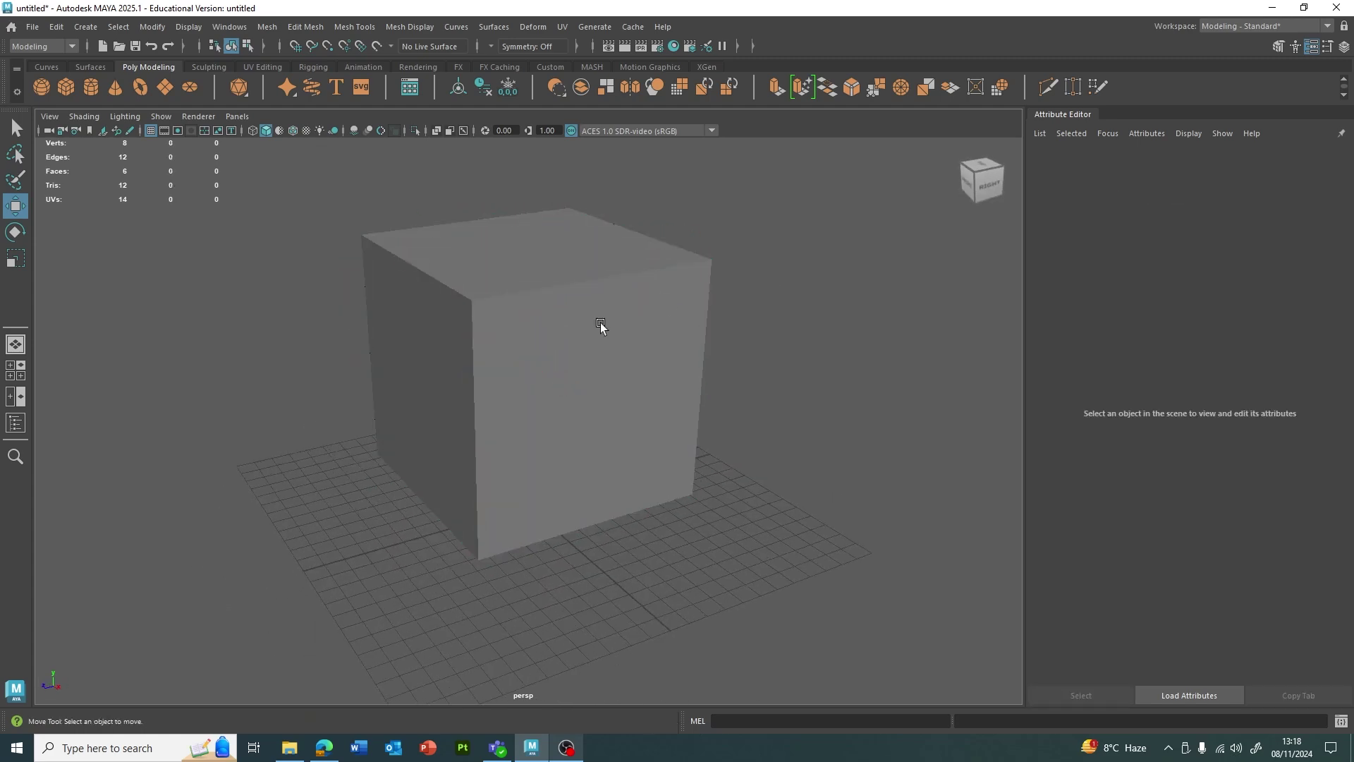
left_click(599, 326)
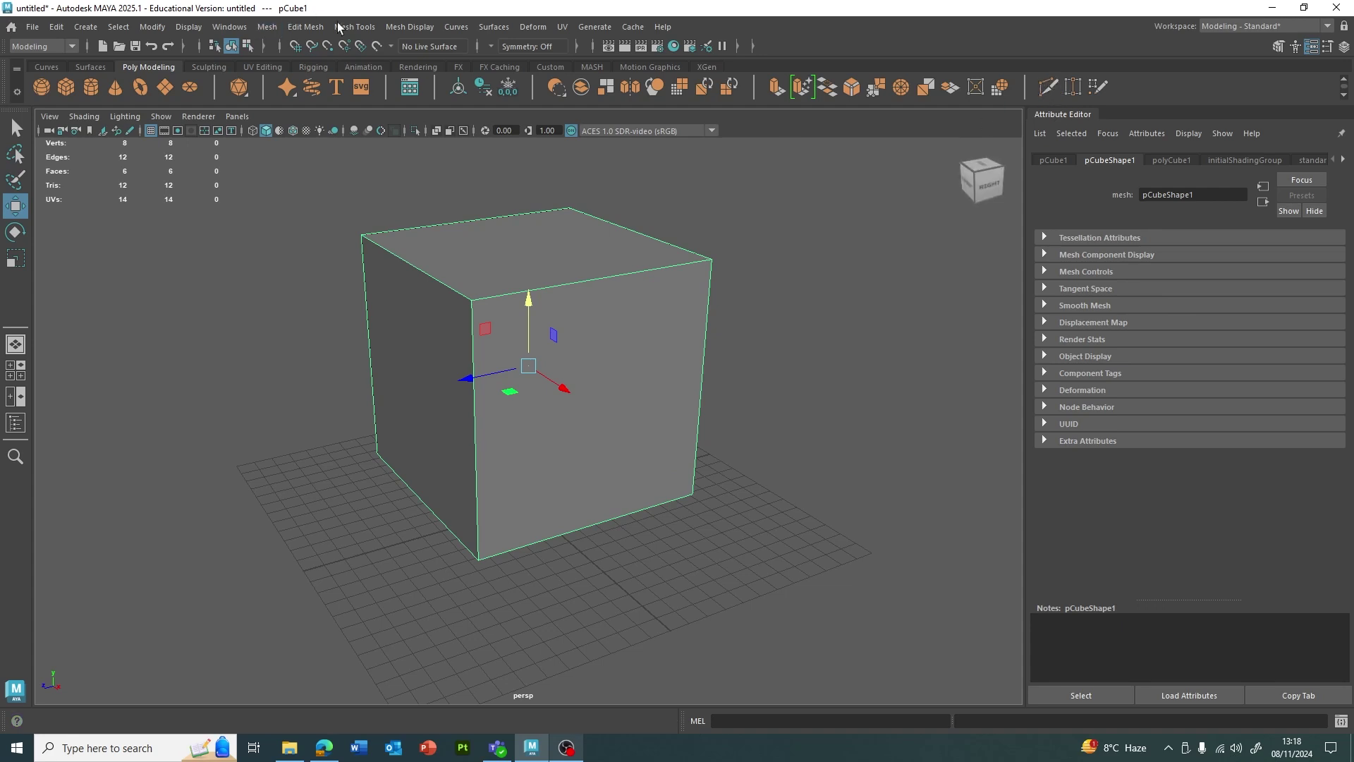
Step: Multi-cut a loop just below the top and a vertical loop near the front-right corner
right_click_drag(820, 435, 800, 421, "shift")
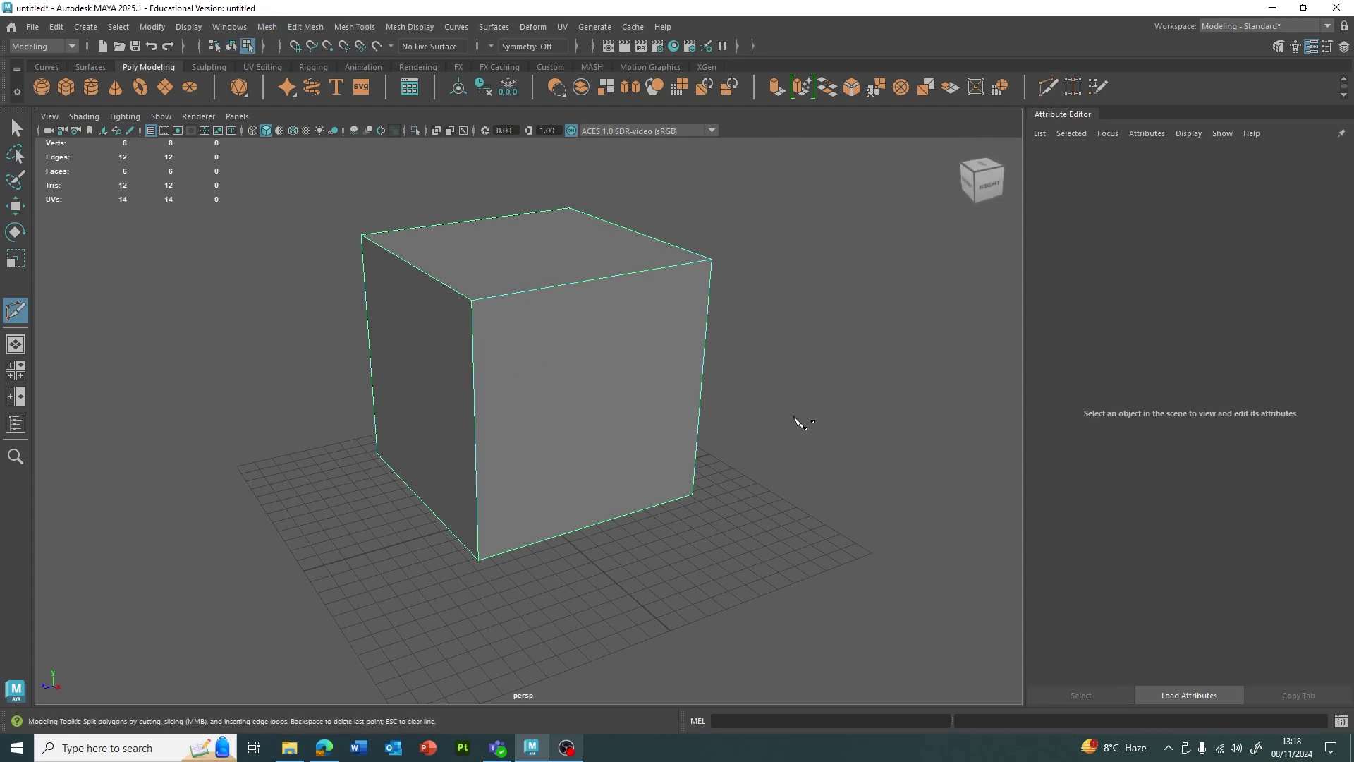
left_click(465, 305, "ctrl")
left_click_drag(830, 332, 809, 310, "alt")
left_click(605, 289, "ctrl")
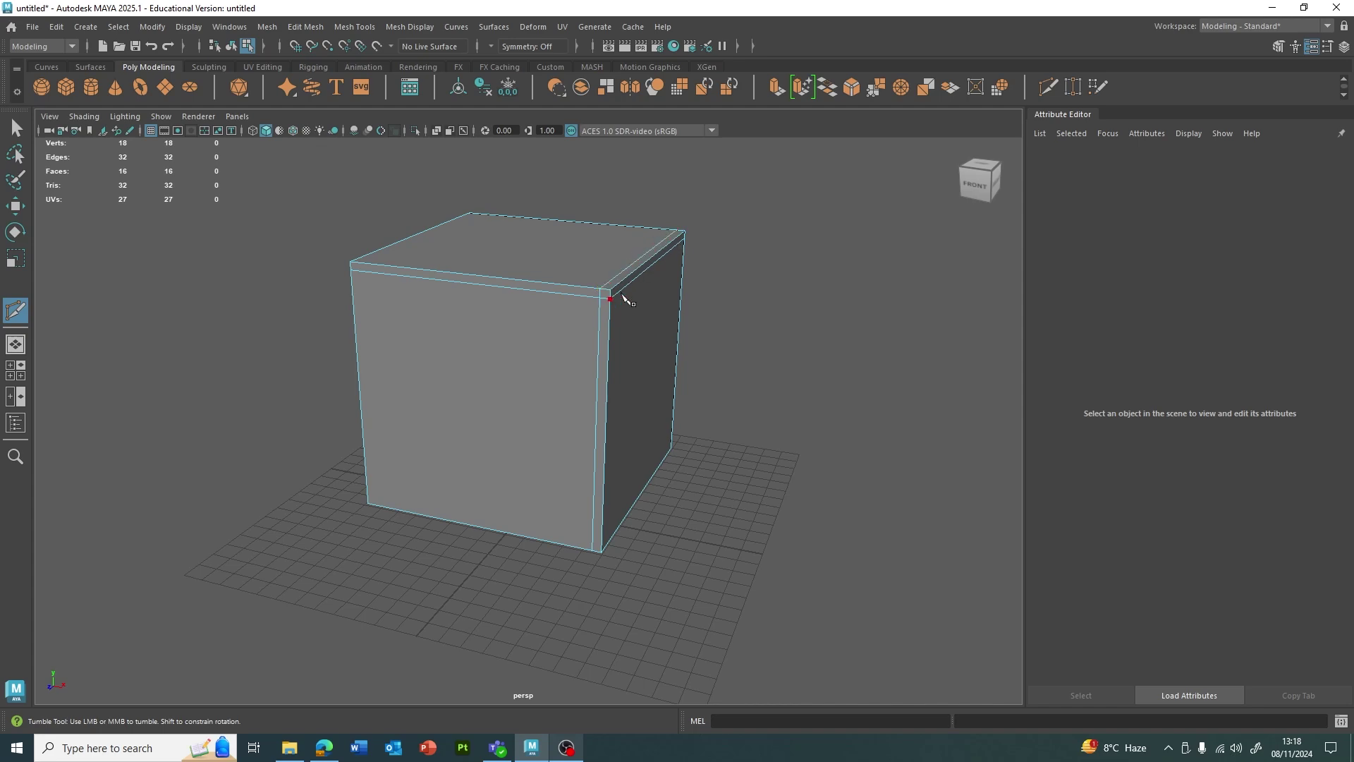
key("q")
Step: Zoom in on the top corner, switch to edge selection, then back to the whole cube
left_click_drag(710, 293, 655, 318, "alt")
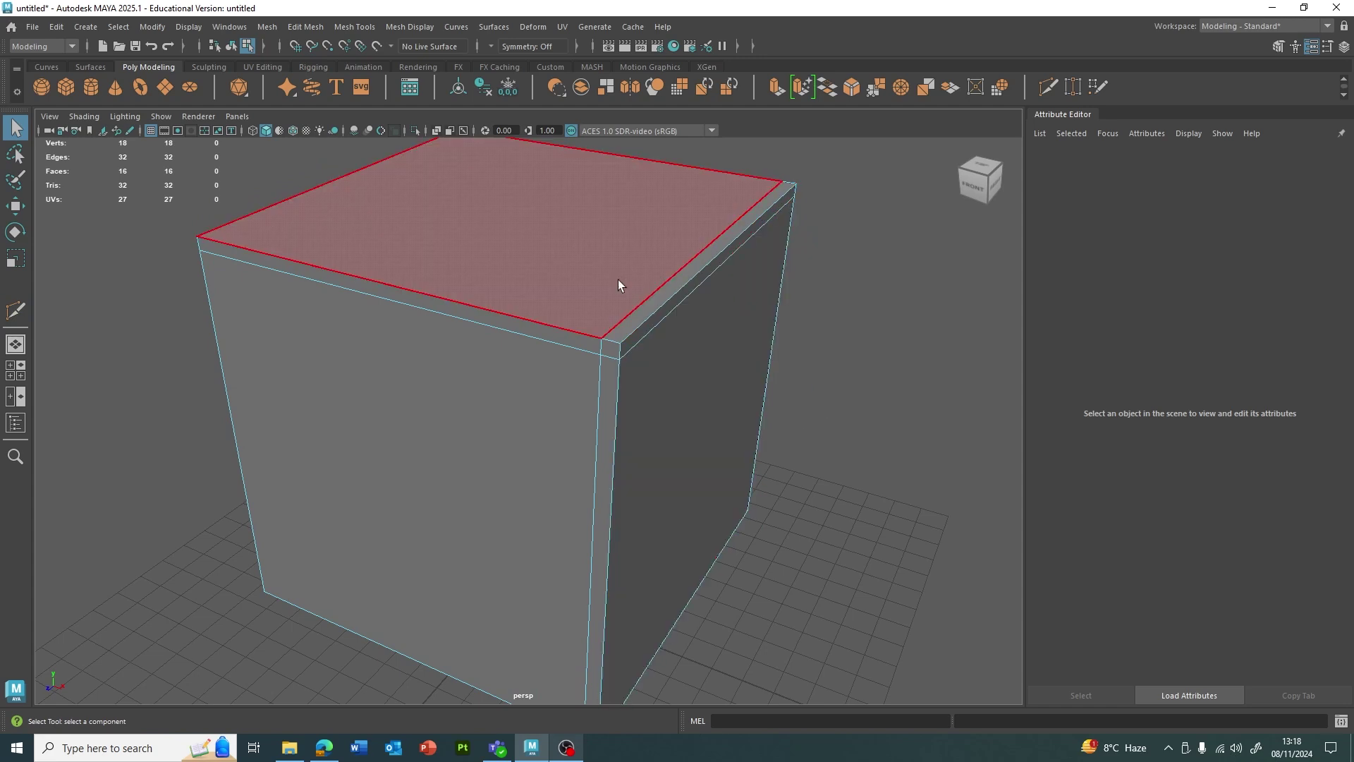
right_click_drag(619, 279, 605, 258)
left_click(658, 308)
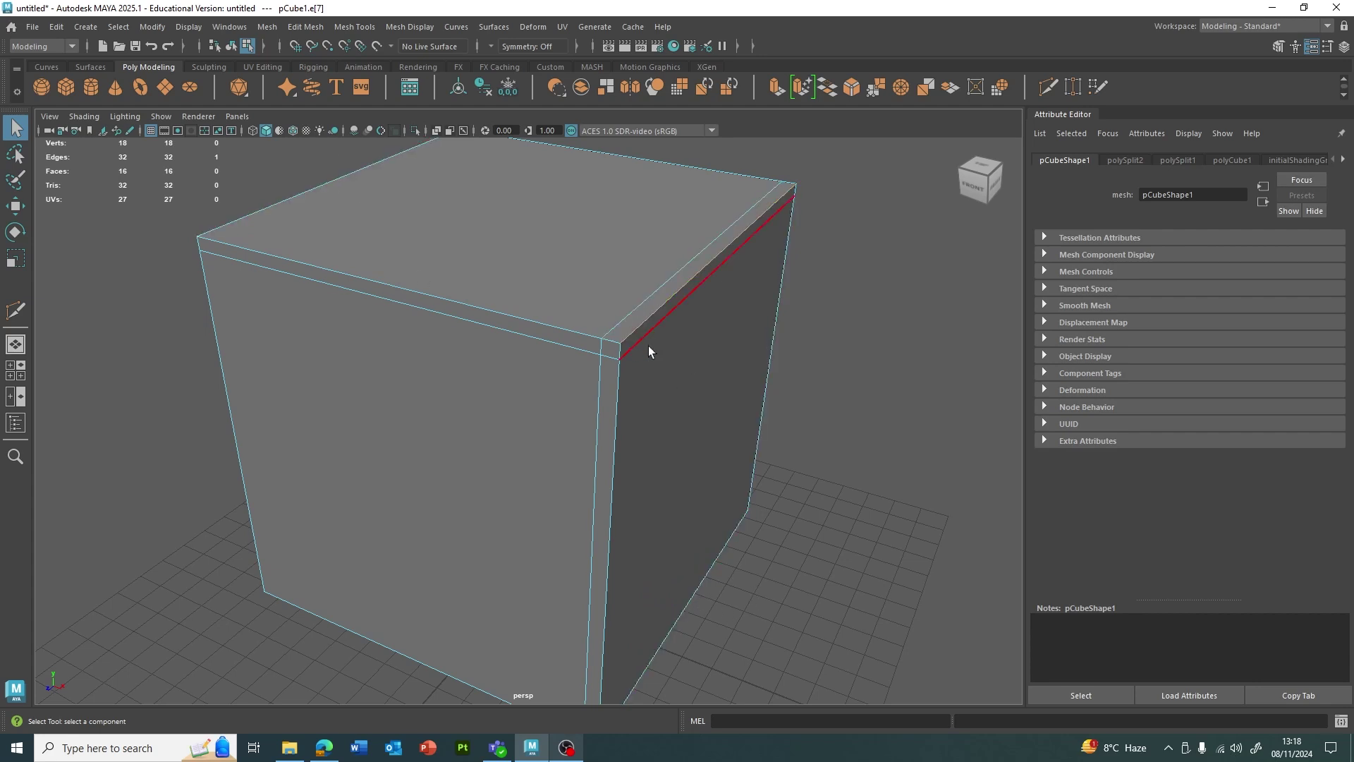
right_click_drag(680, 315, 809, 264)
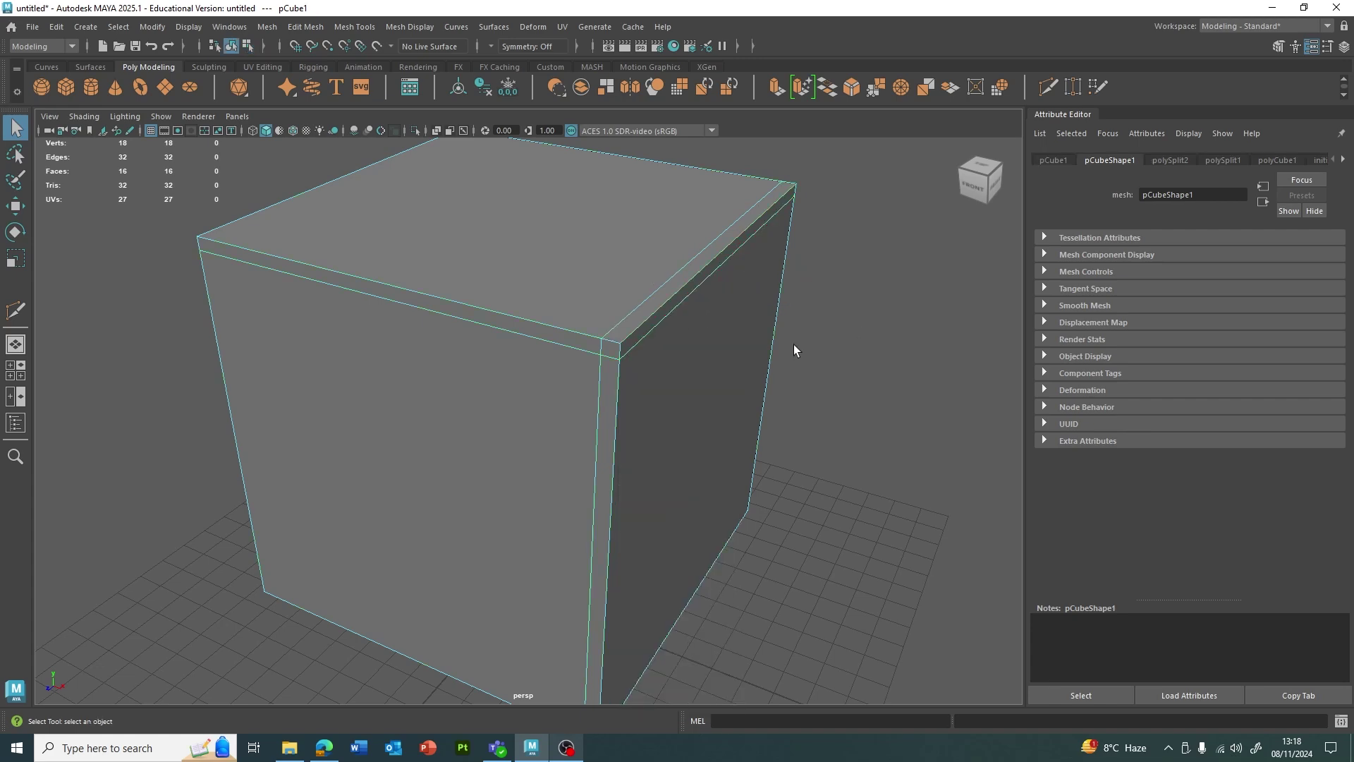
key("3")
right_click_drag(816, 411, 620, 339, "alt")
left_click_drag(620, 339, 695, 266, "alt")
right_click(682, 242)
left_click(706, 227)
left_click(729, 343)
left_click_drag(729, 343, 528, 345, "alt")
left_click(565, 367)
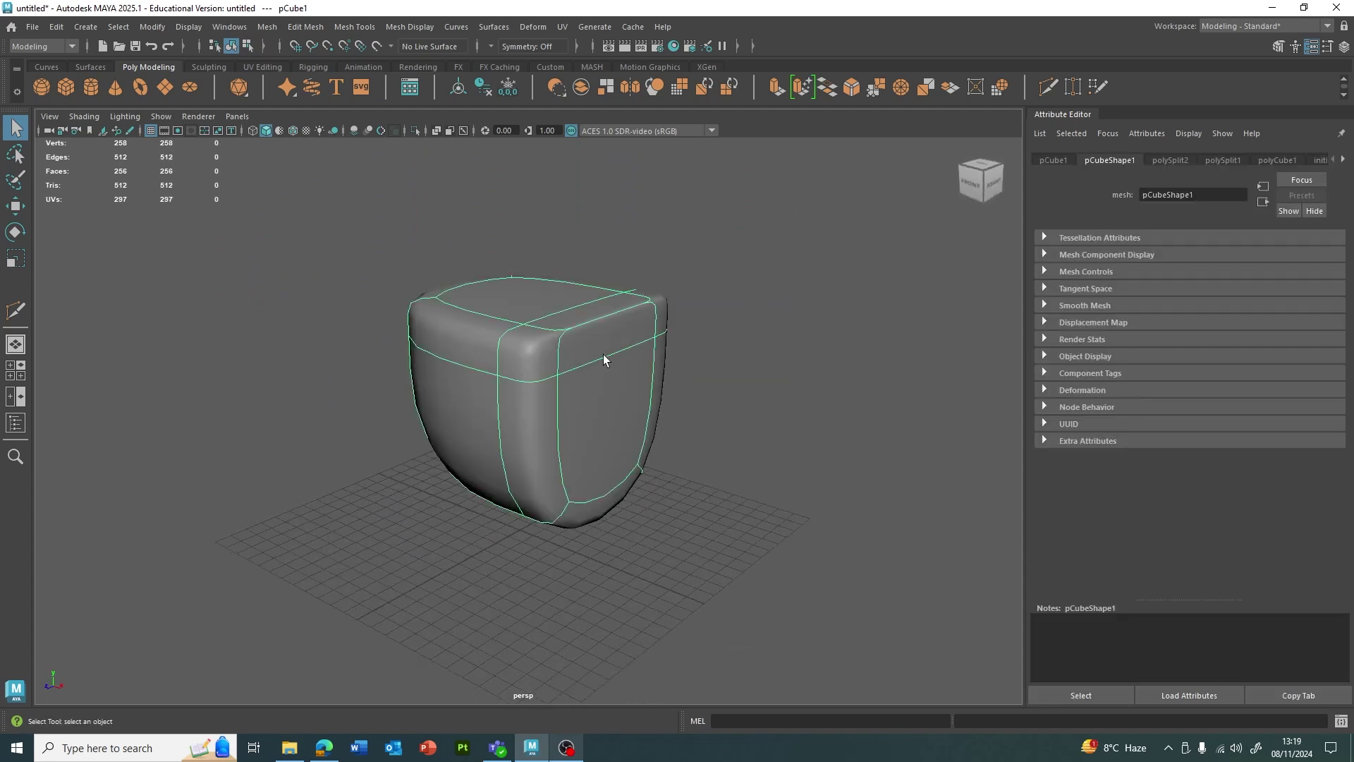
left_click_drag(643, 292, 597, 292, "alt")
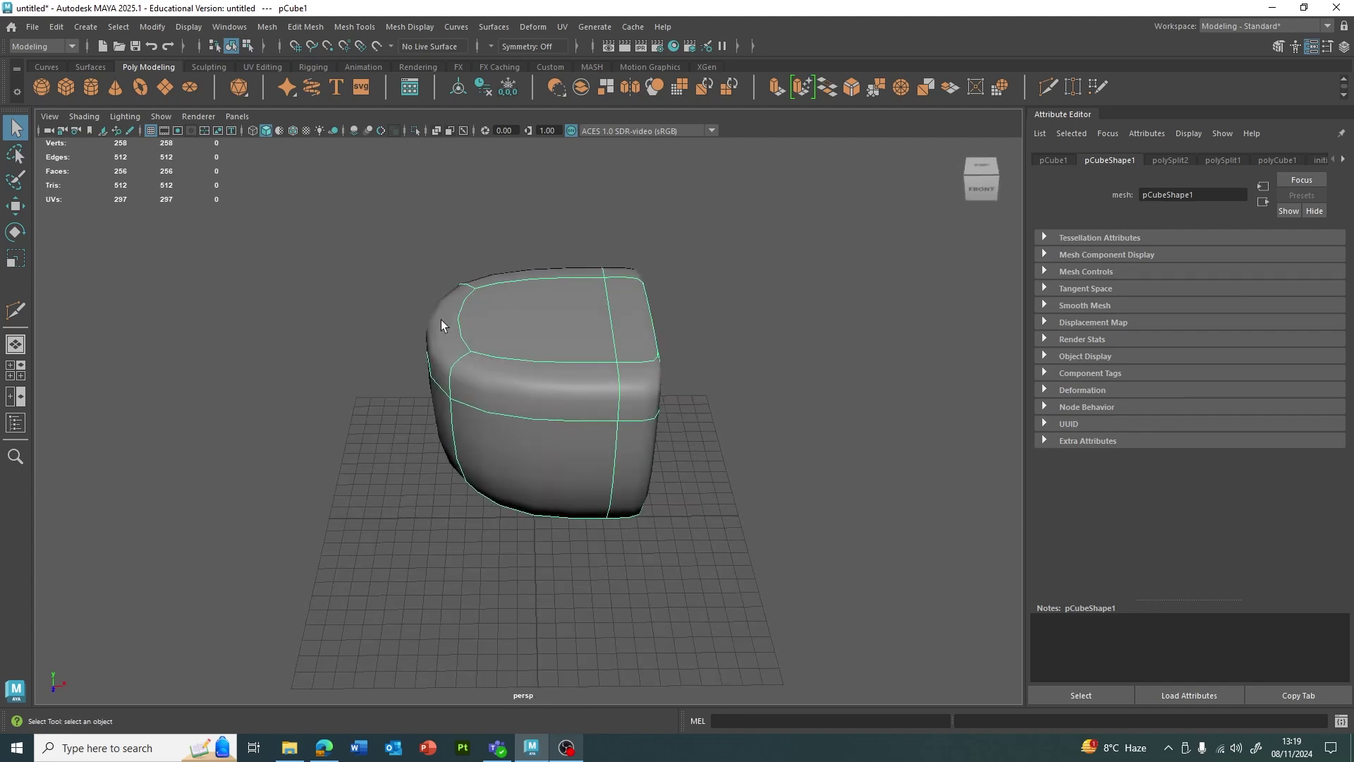
left_click(689, 324)
left_click_drag(662, 369, 552, 356, "alt")
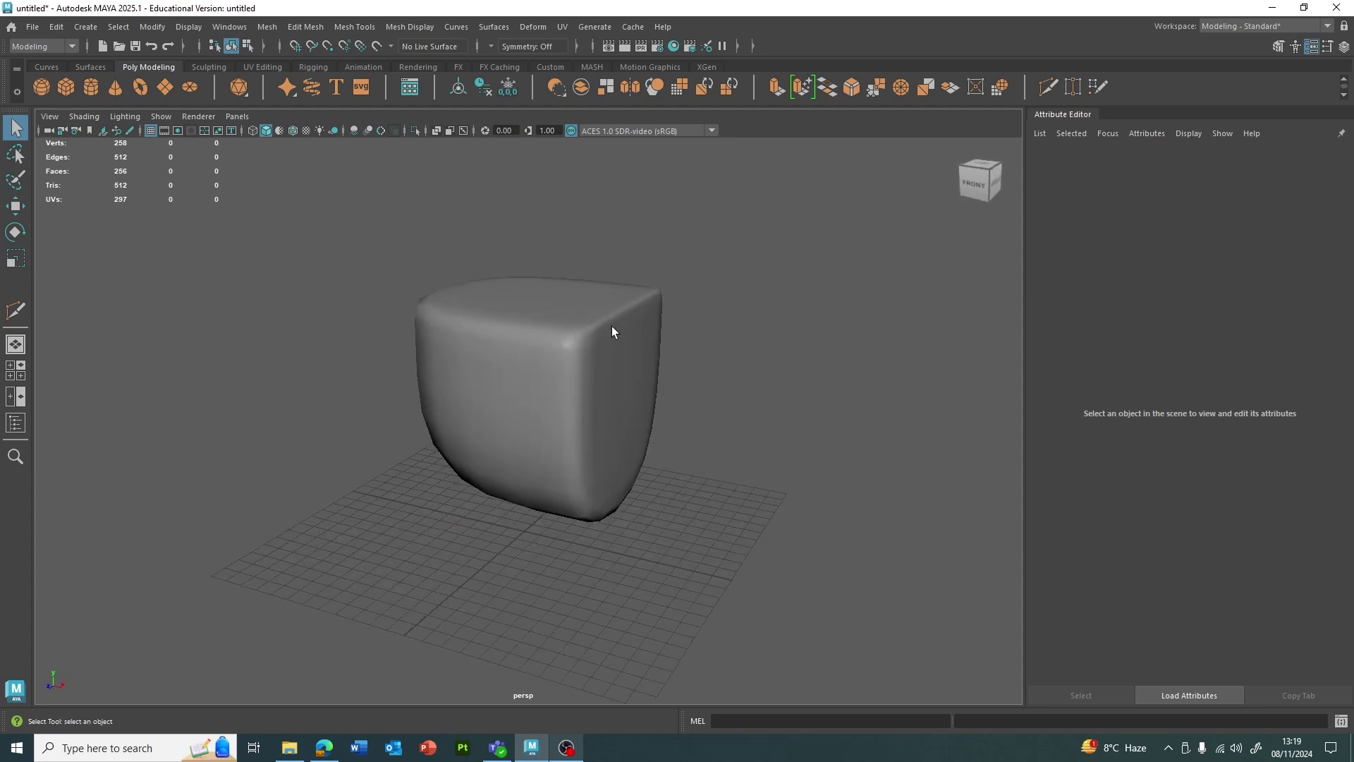
left_click(607, 347)
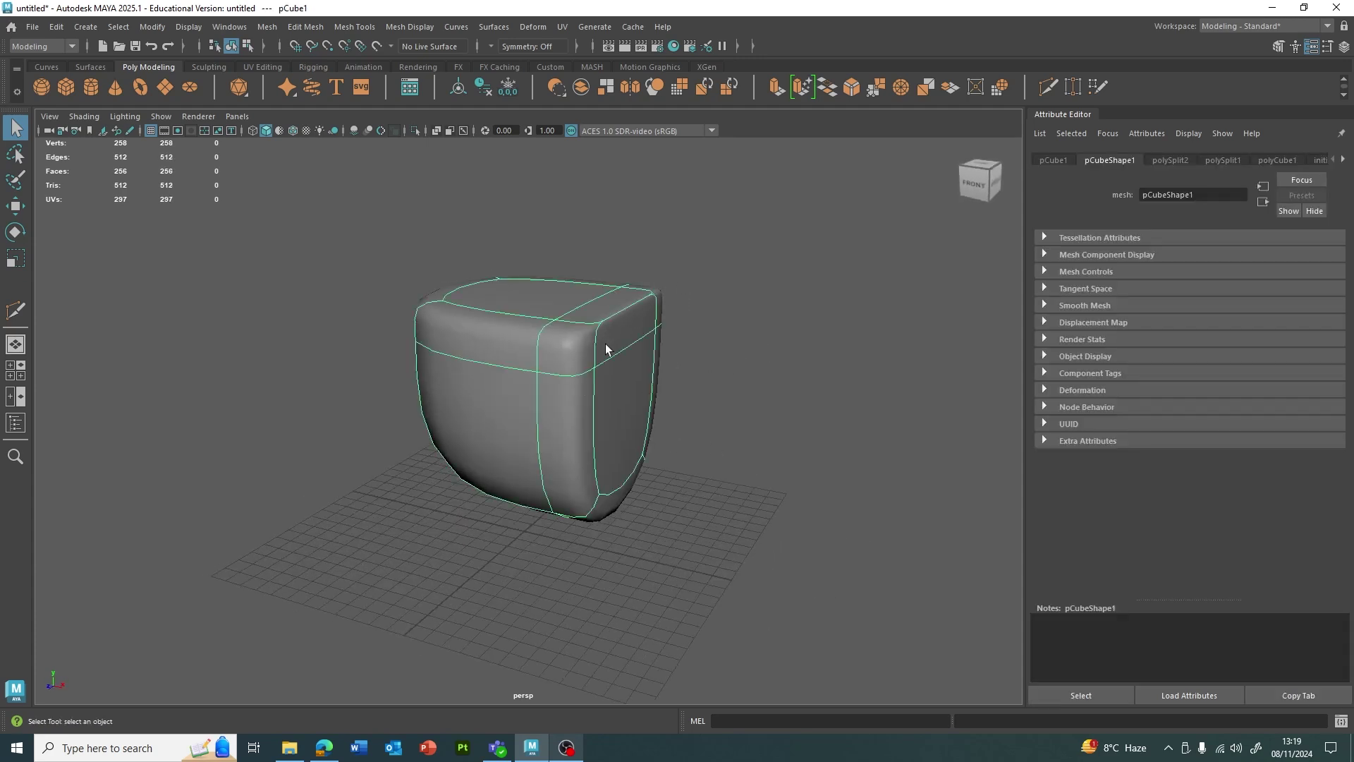
Step: Show the unsmoothed cage and insert three edge loops around the cube
key("1")
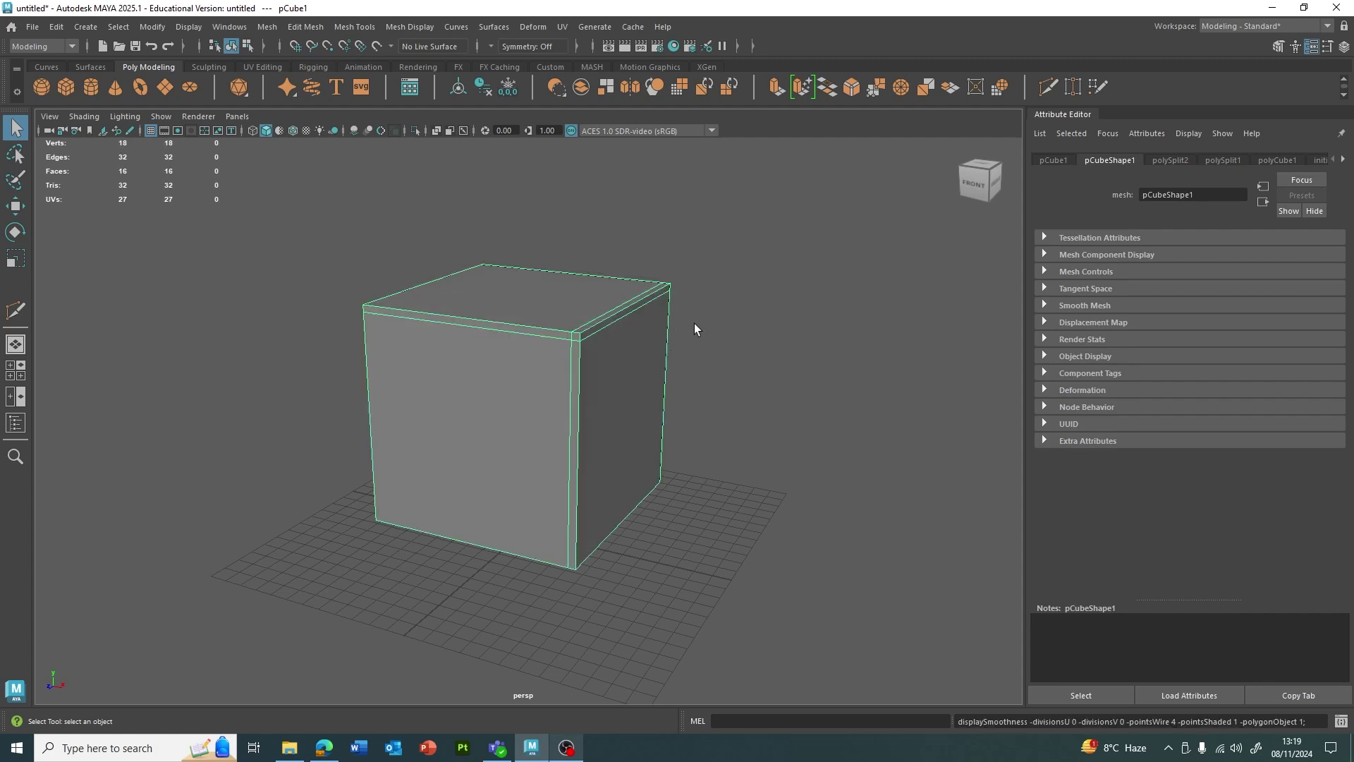
key("y")
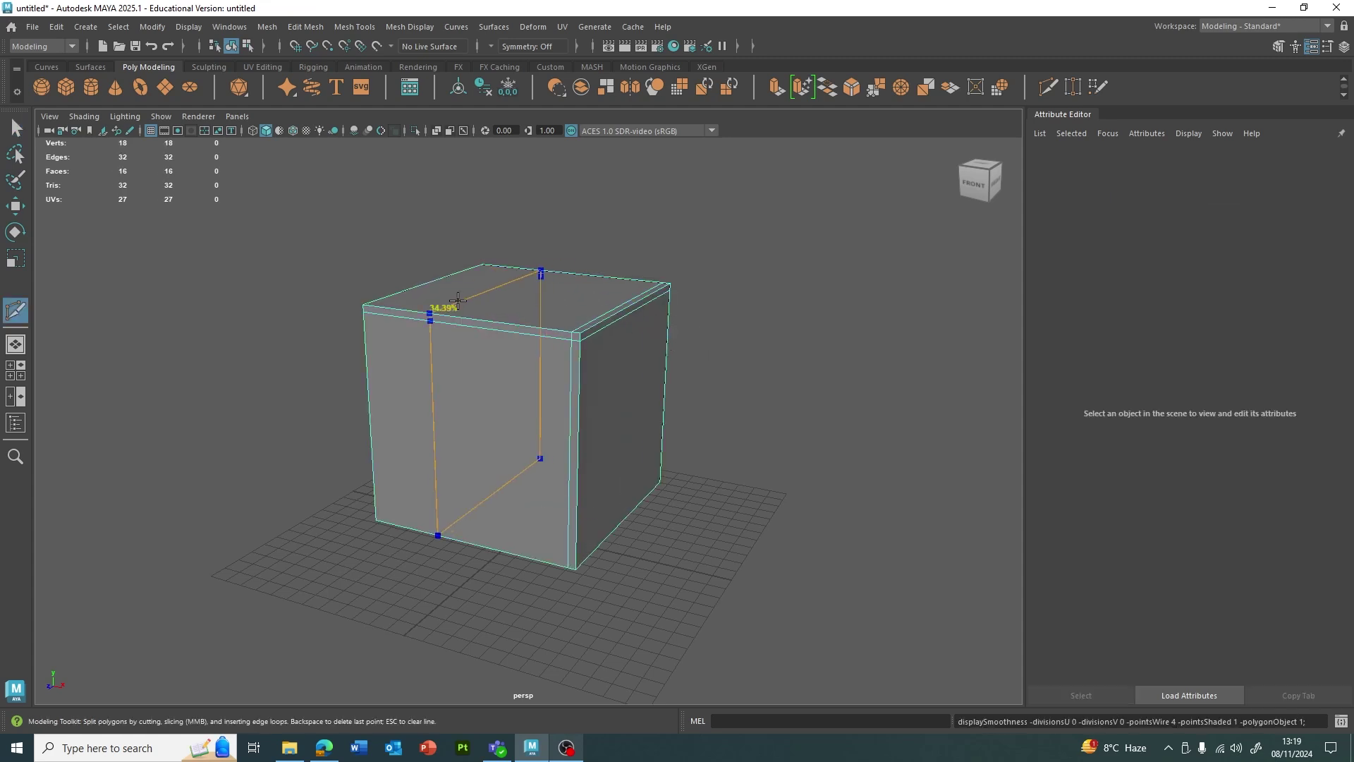
left_click_drag(438, 324, 493, 374, "alt")
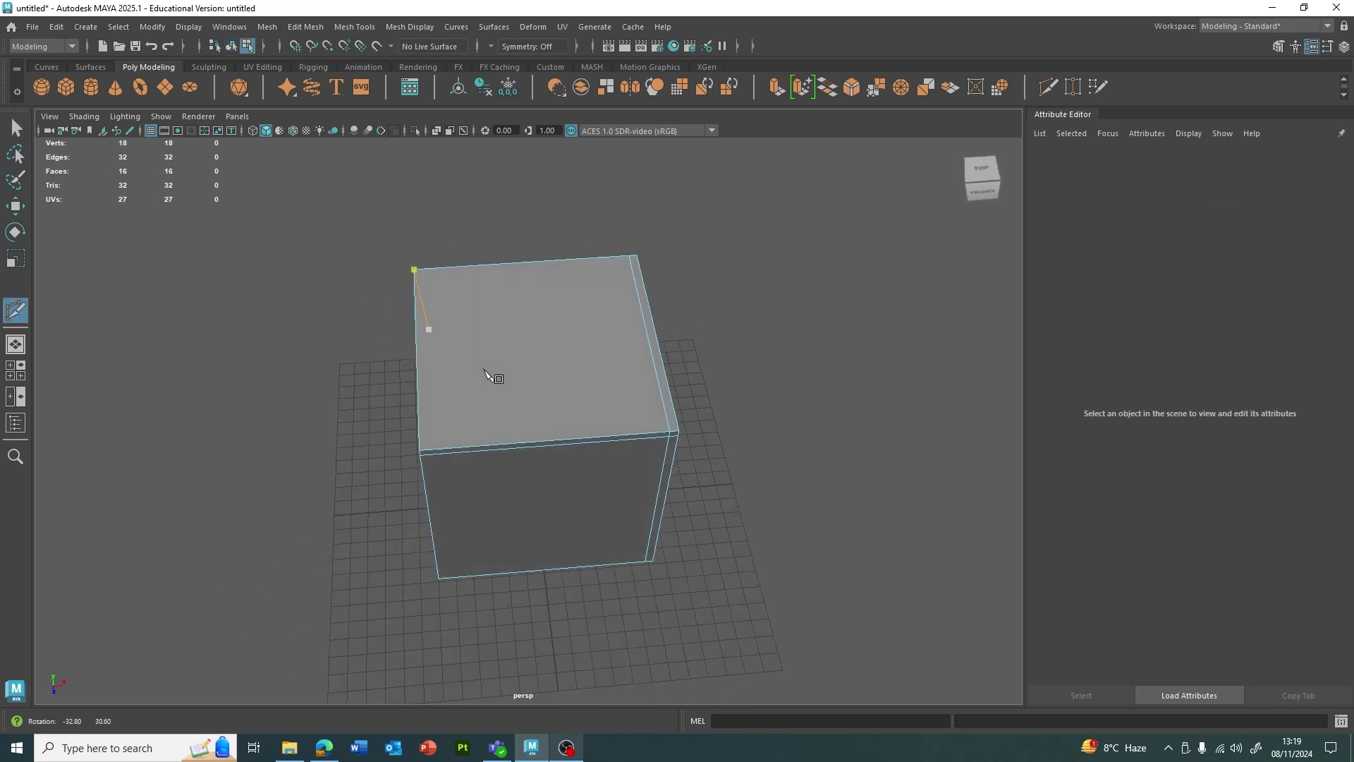
left_click(419, 440)
left_click_drag(538, 483, 626, 462, "alt")
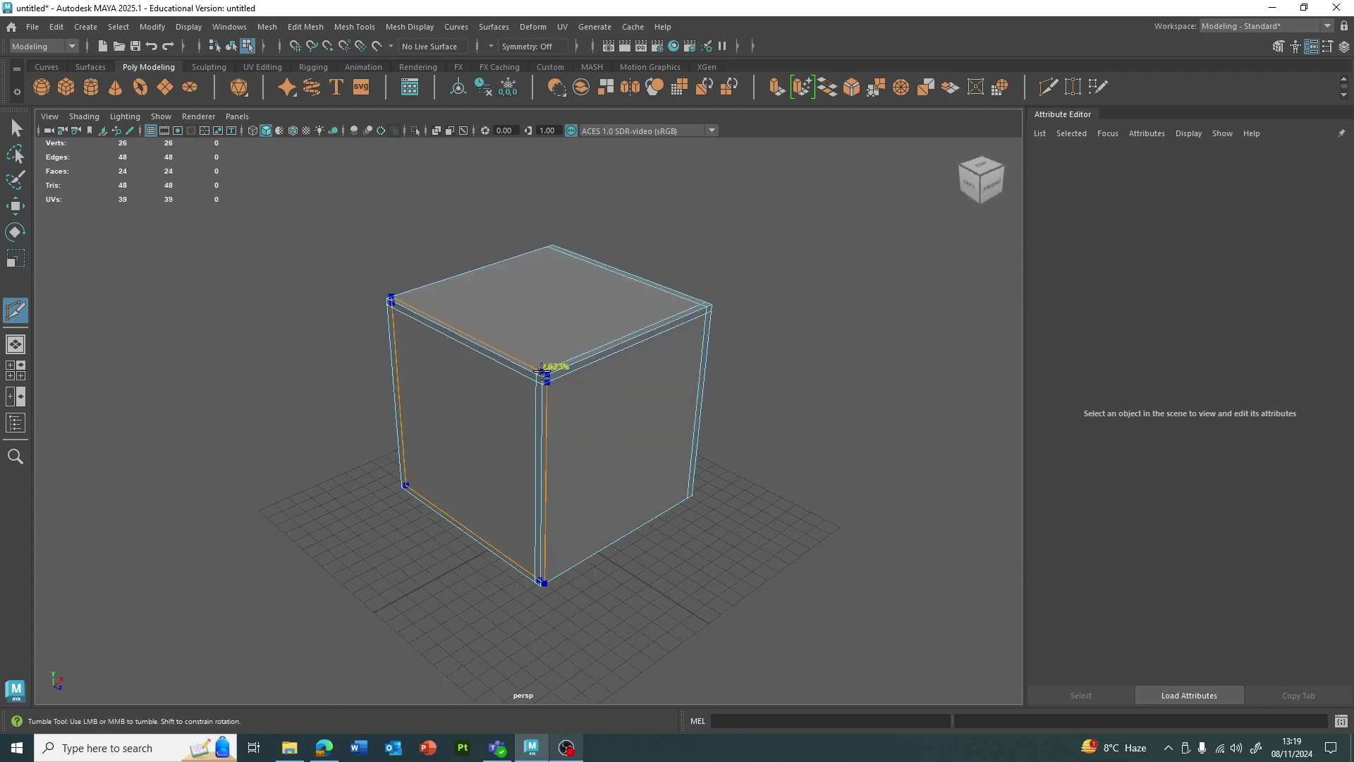
left_click(565, 368)
left_click_drag(564, 368, 529, 415, "alt")
left_click(534, 448)
Step: Return to object mode and undo three times to strip out the loops
key("q")
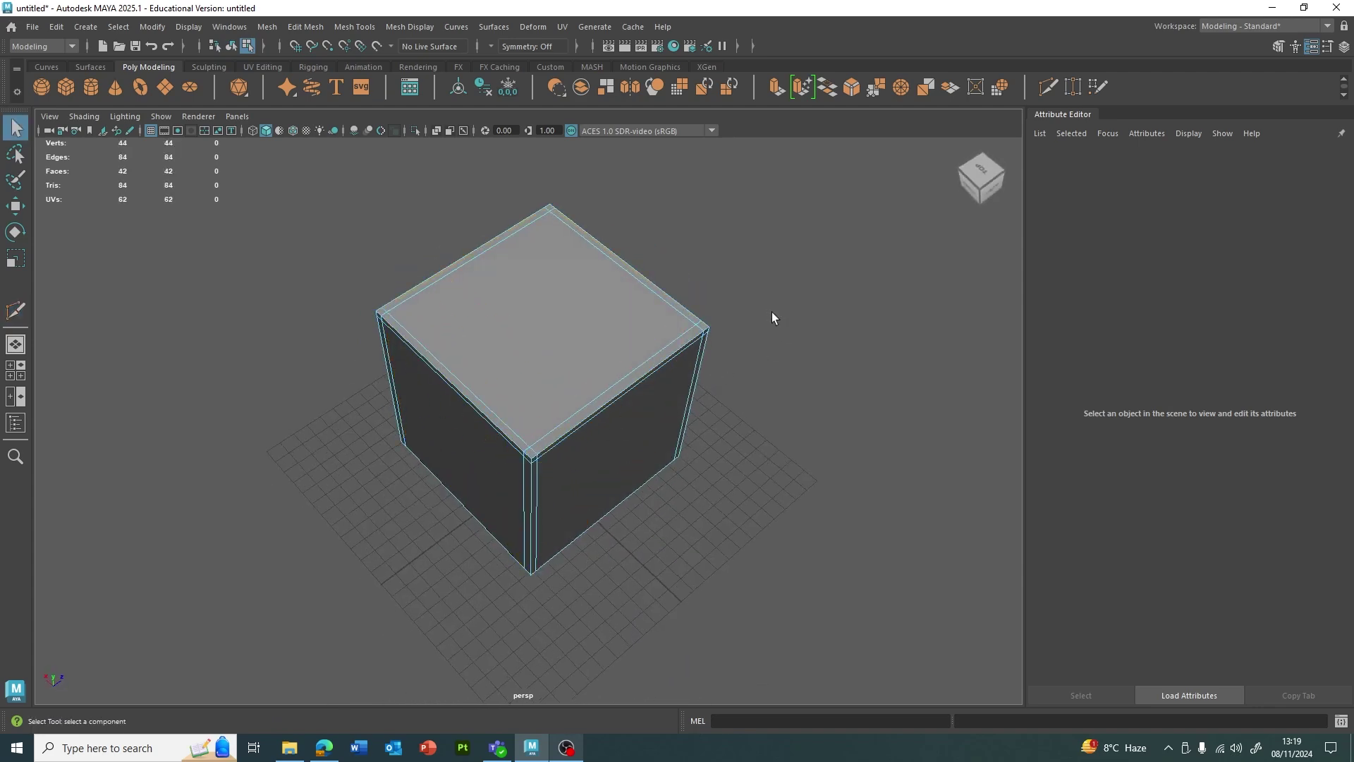
left_click_drag(787, 314, 575, 287, "alt")
right_click_drag(575, 286, 656, 265)
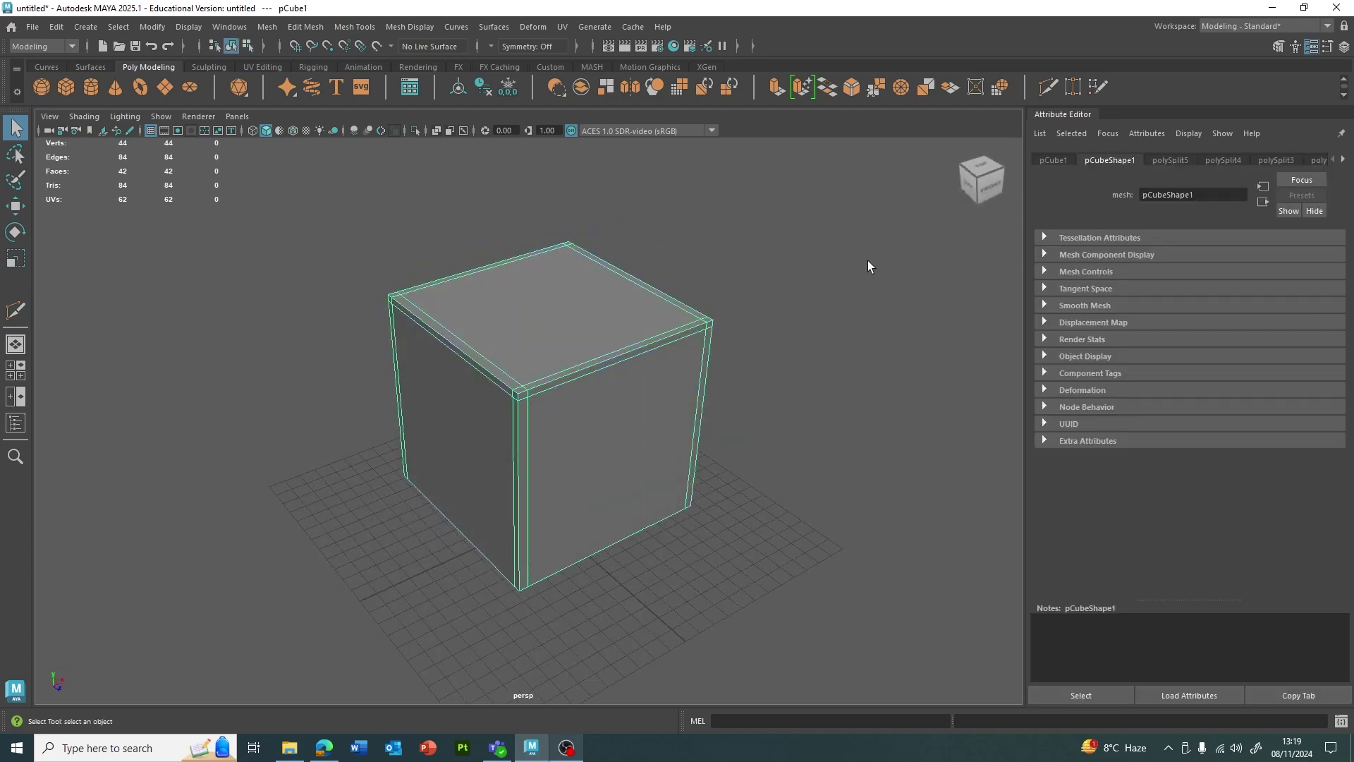
key("ctrl+z")
key("ctrl+z")
key("ctrl+z")
key("ctrl+z")
key("ctrl+z")
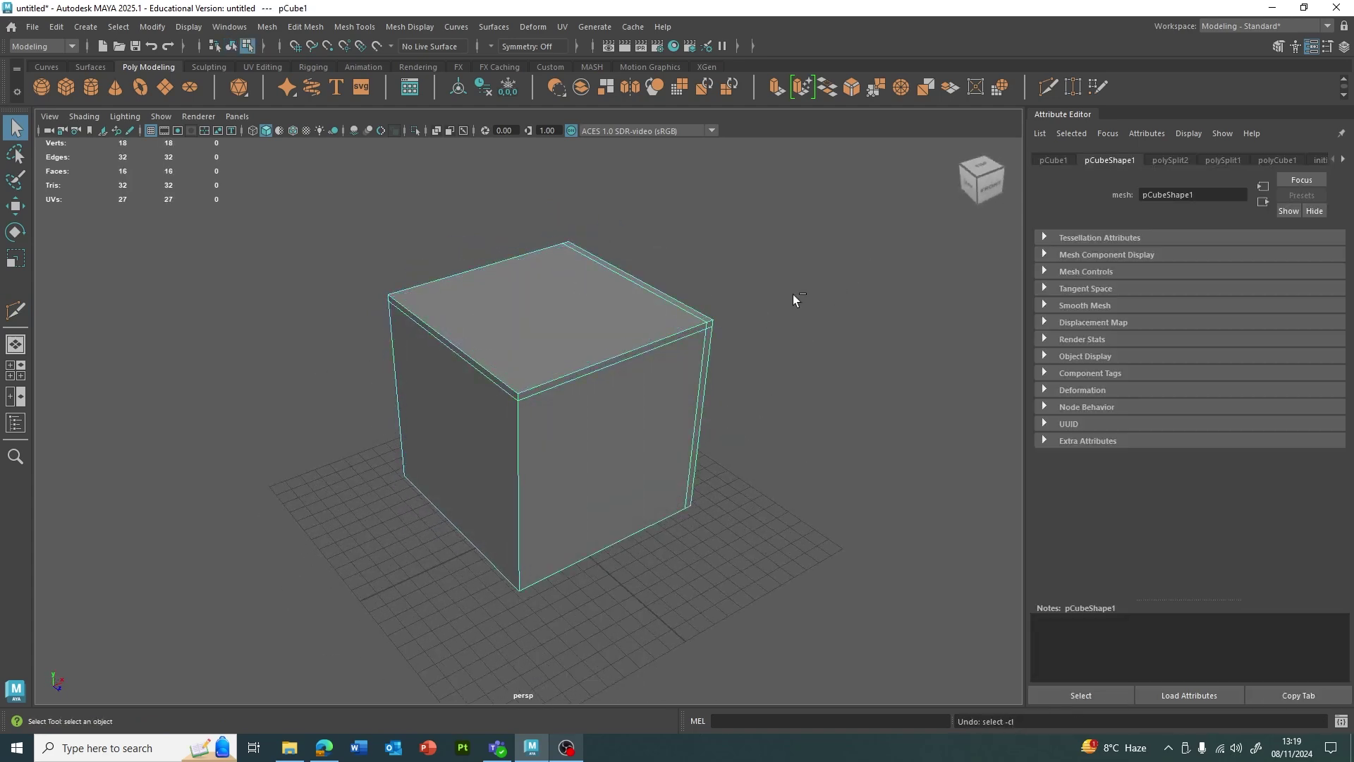
key("ctrl+z")
key("ctrl+z")
key("ctrl+z")
key("ctrl+z")
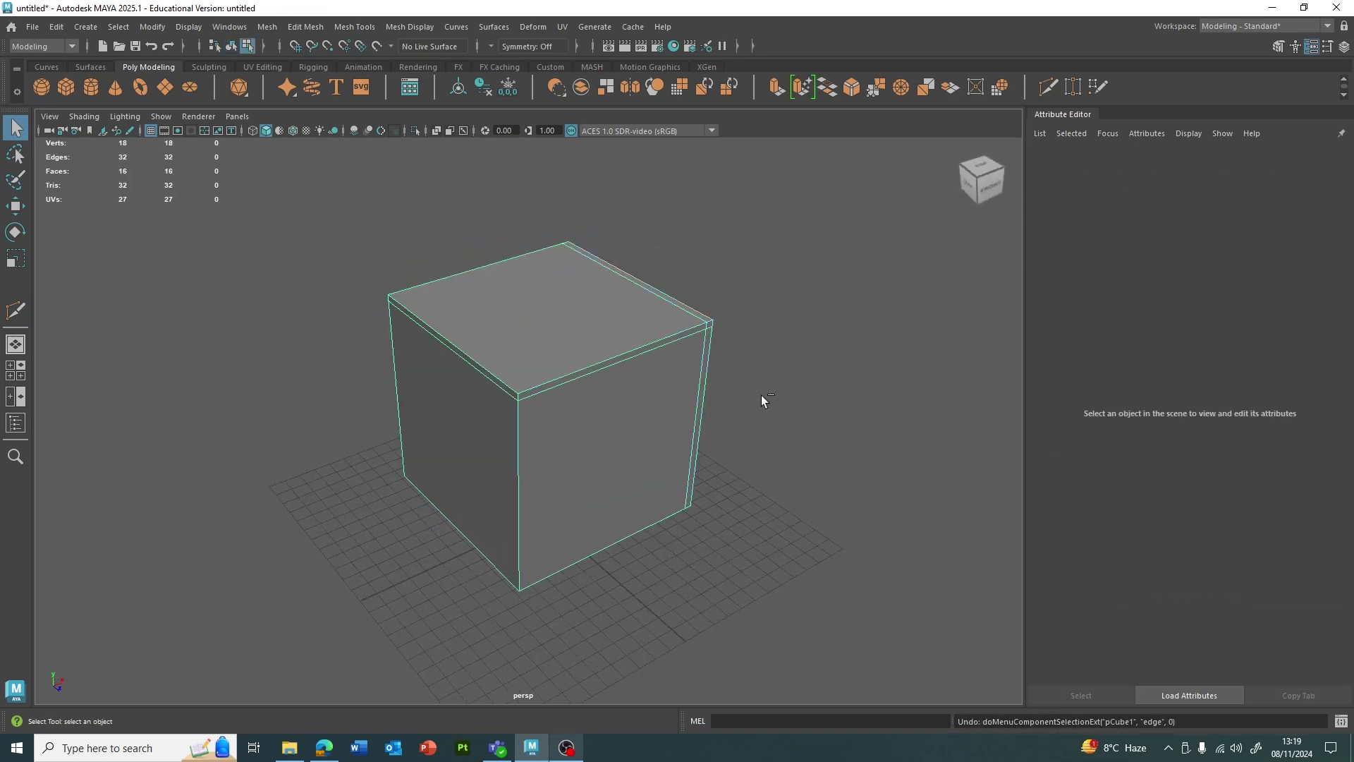
key("ctrl+z")
key("ctrl+z")
key("ctrl+z")
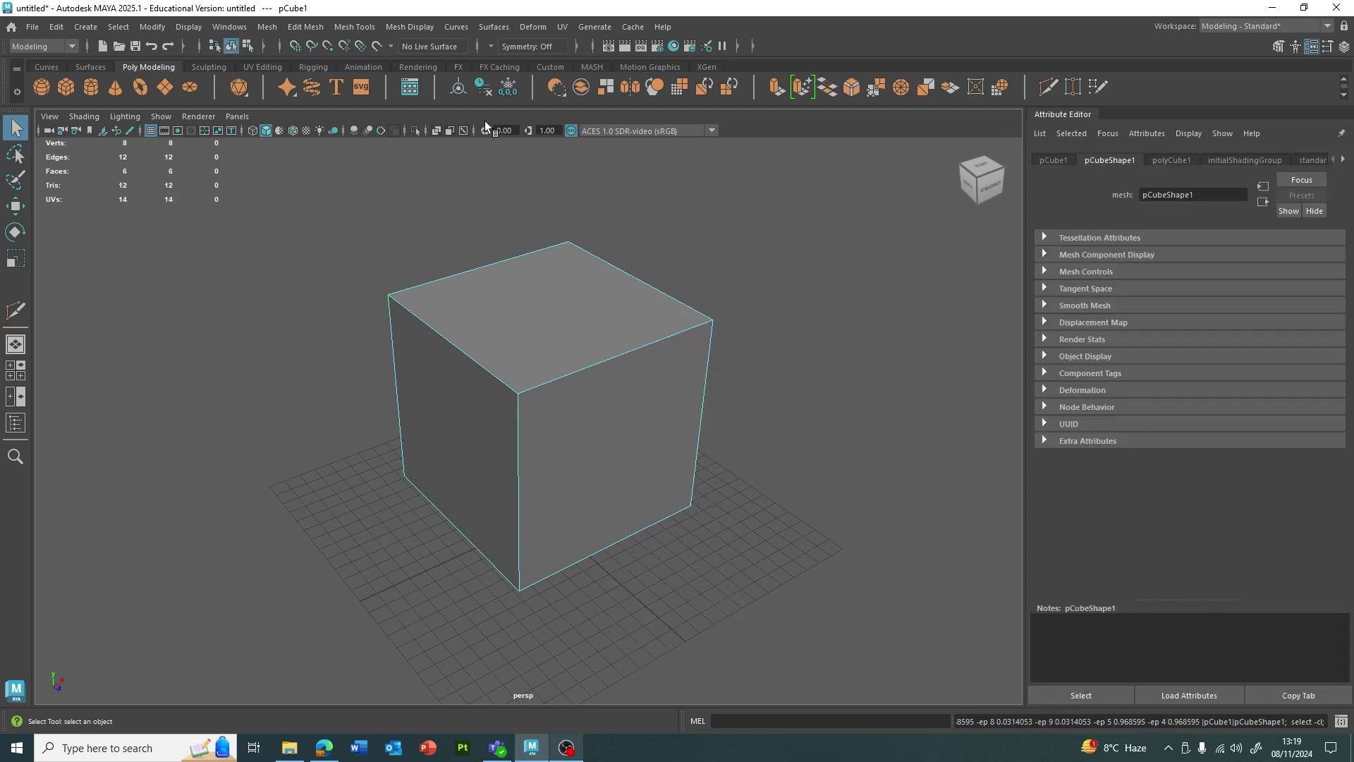
Step: Bevel all edges of pCube1 and drag the Fraction down to a thin 0.02–0.03
left_click(319, 27)
left_click(409, 177)
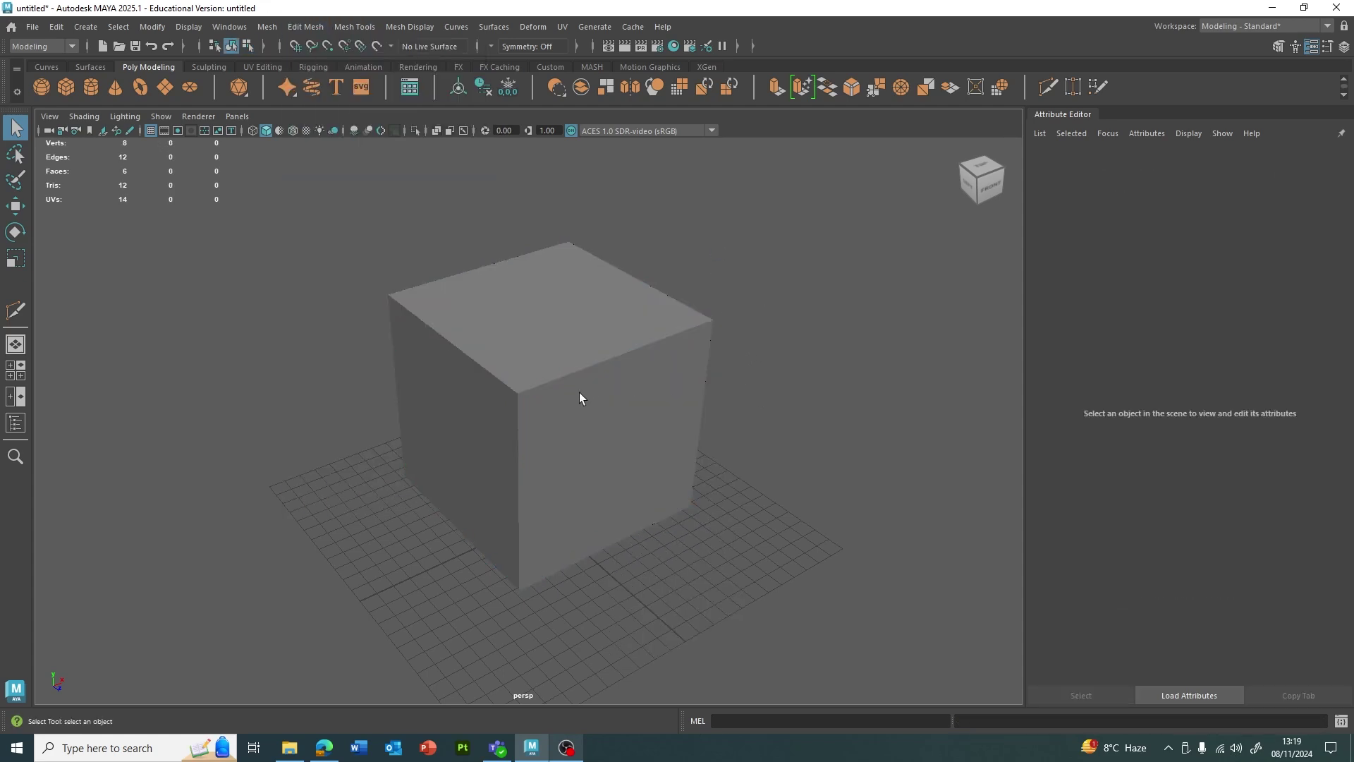
left_click(581, 392)
key("ctrl+b")
scroll(790, 394, "up", 3)
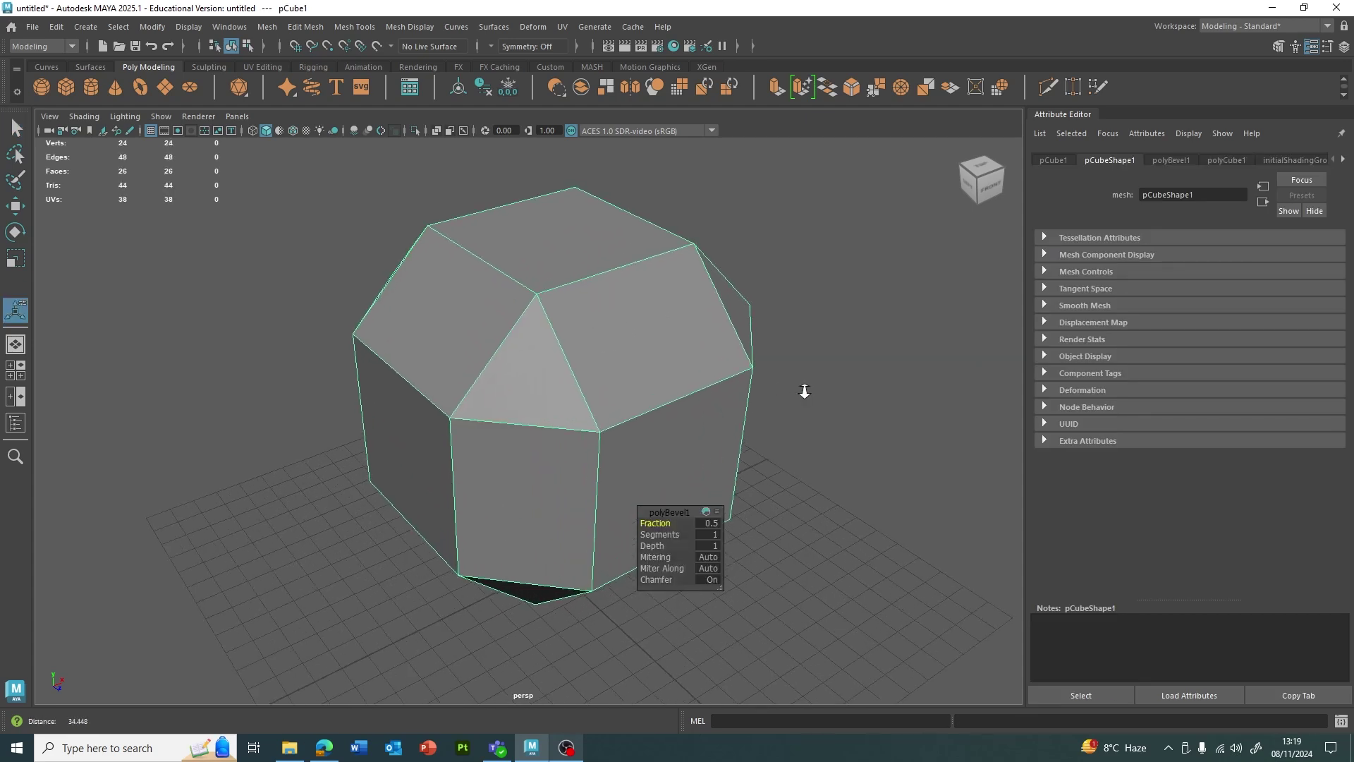
scroll(790, 393, "down", 2)
scroll(627, 359, "down", 1)
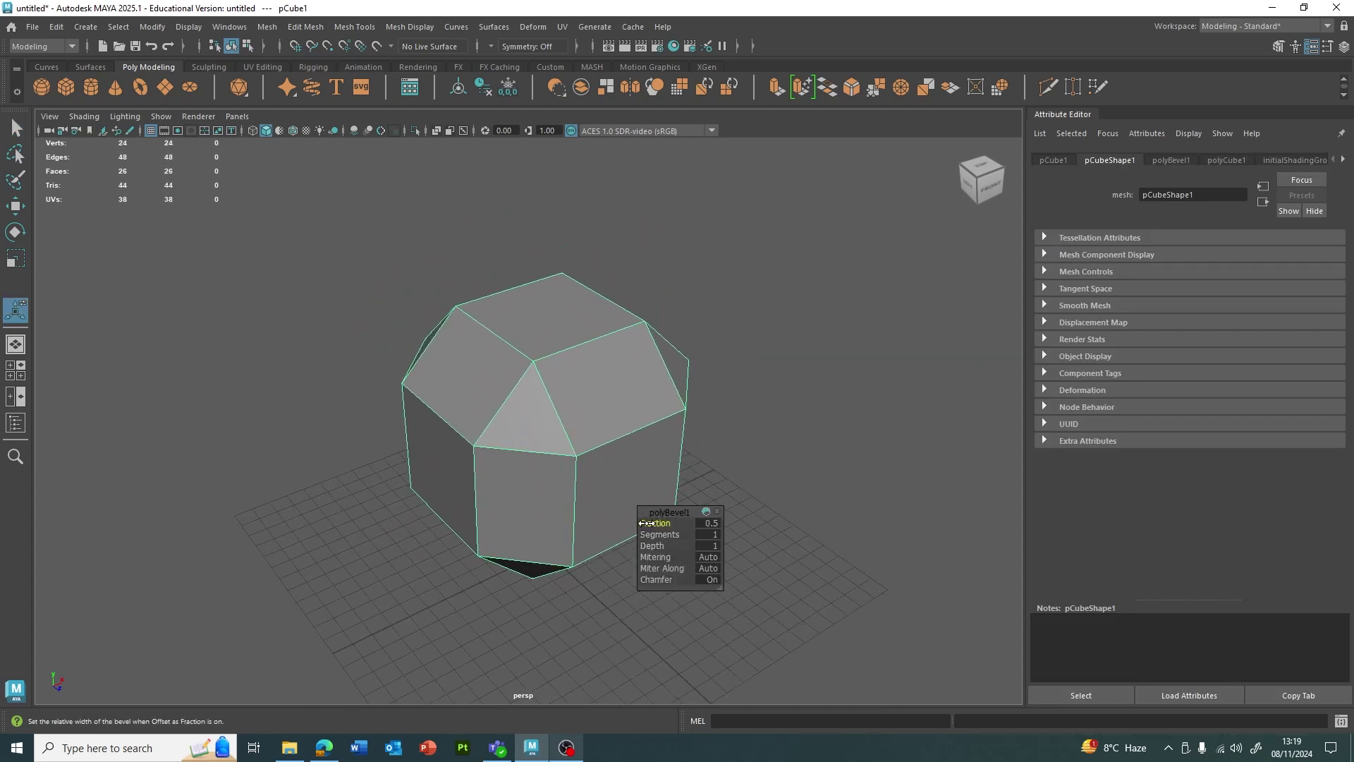
mouse_move(656, 522)
left_mouse_down()
mouse_move(624, 515)
mouse_move(668, 531)
left_mouse_up()
Step: Reselect the bevelled cube from the front and turn on smooth mesh preview
right_click_drag(658, 282, 691, 256)
left_click_drag(552, 511, 478, 329, "alt")
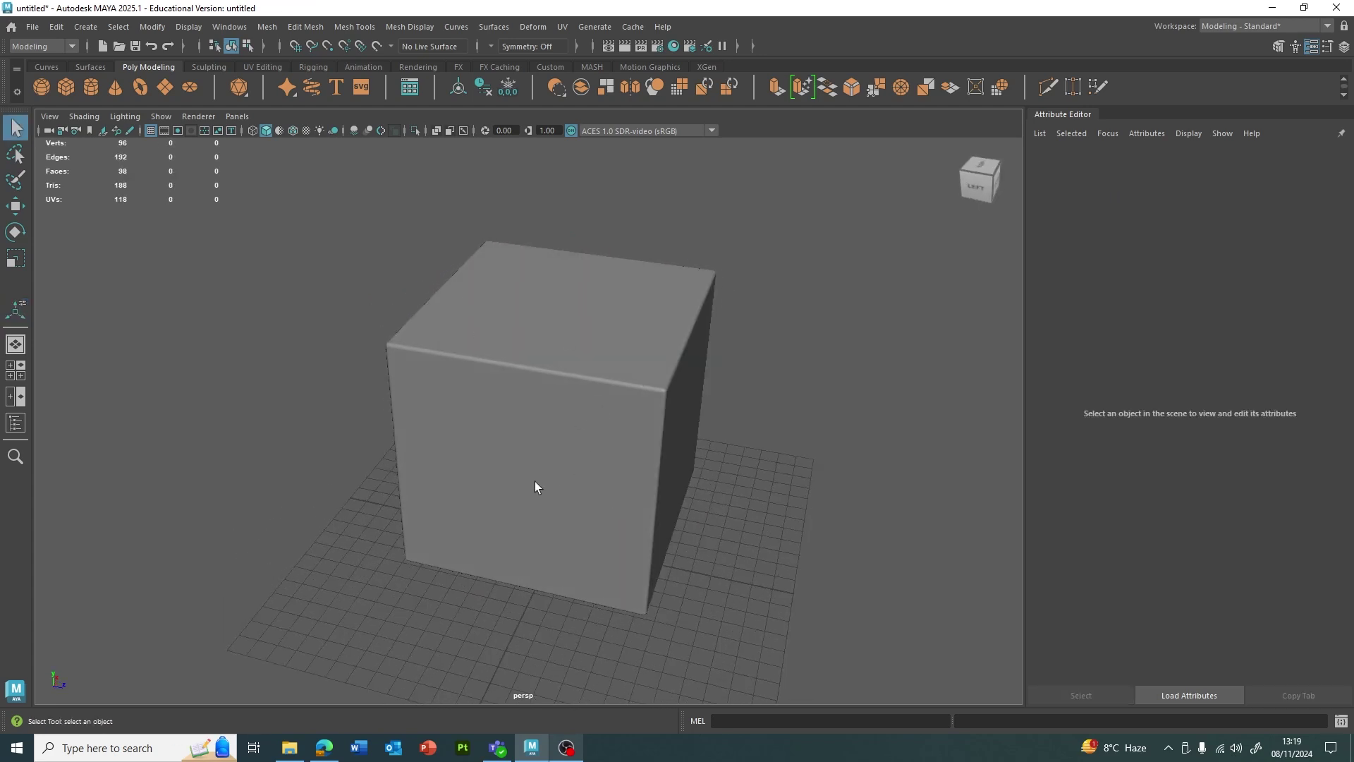
left_click_drag(569, 318, 546, 423, "alt")
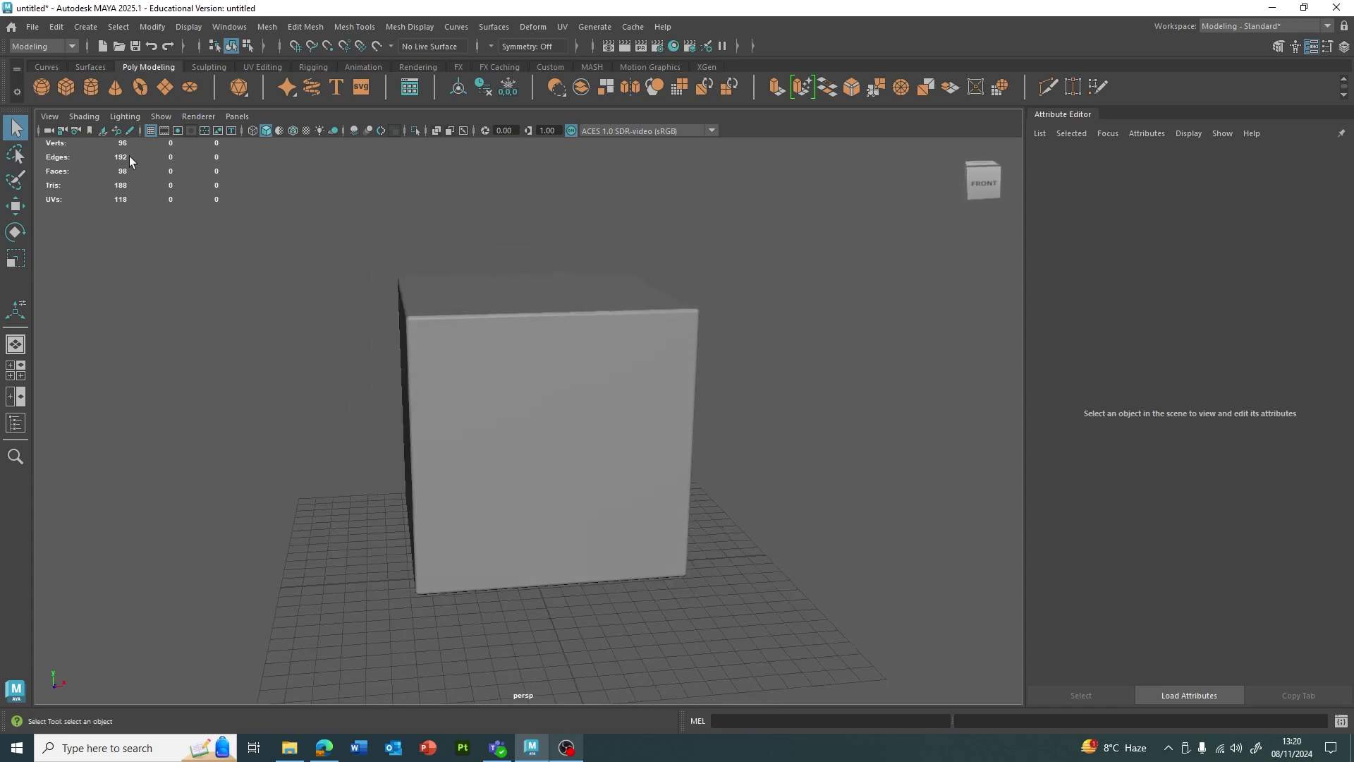
left_click(603, 429)
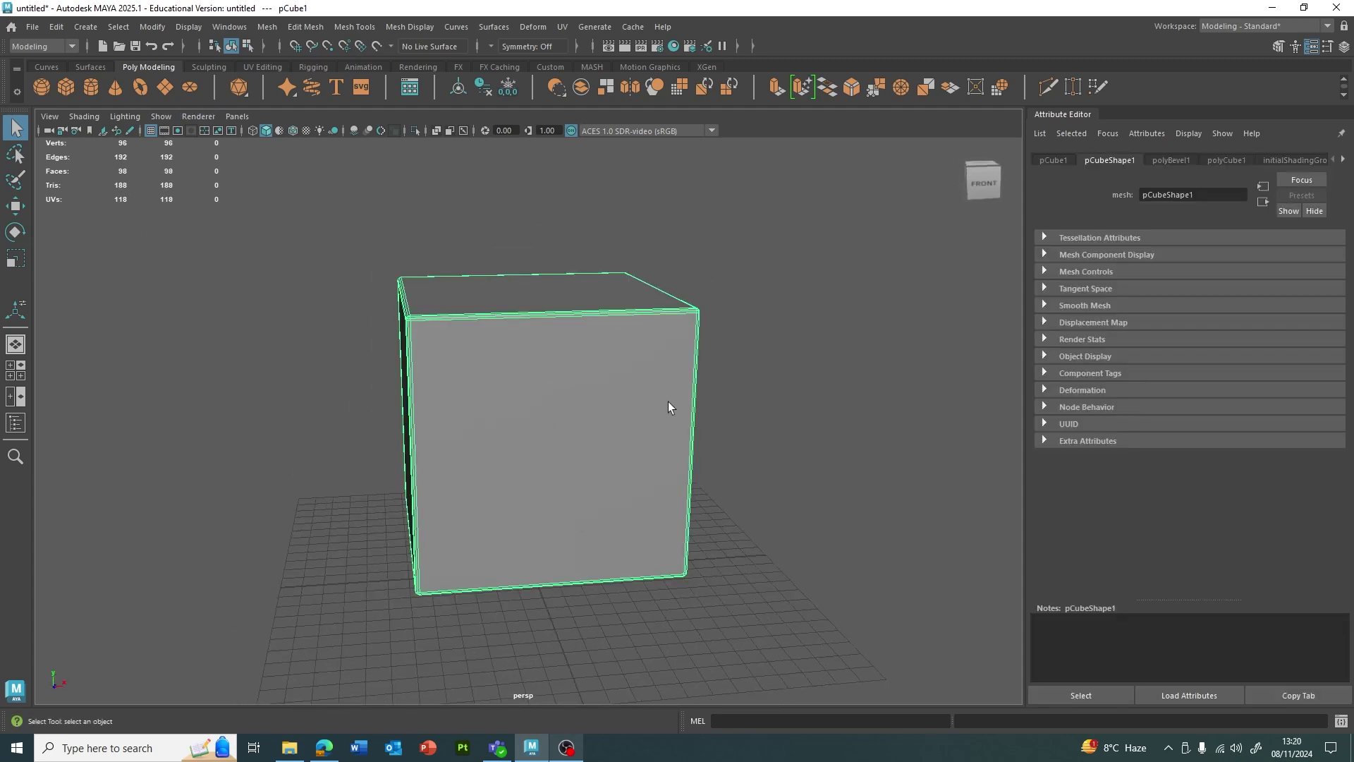
key("3")
Step: Orbit to a high three-quarter view and switch the preview off to compare
left_click(514, 581)
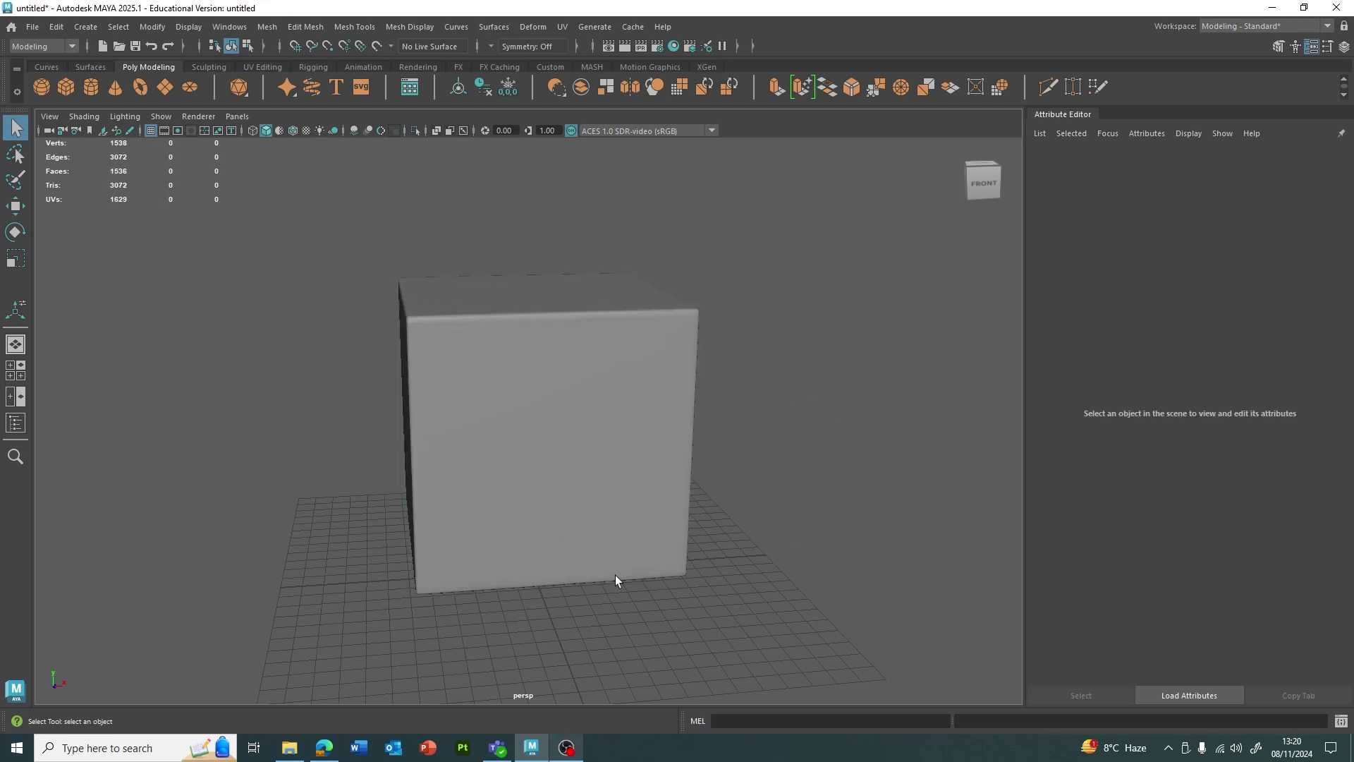
left_click_drag(513, 581, 574, 310, "alt")
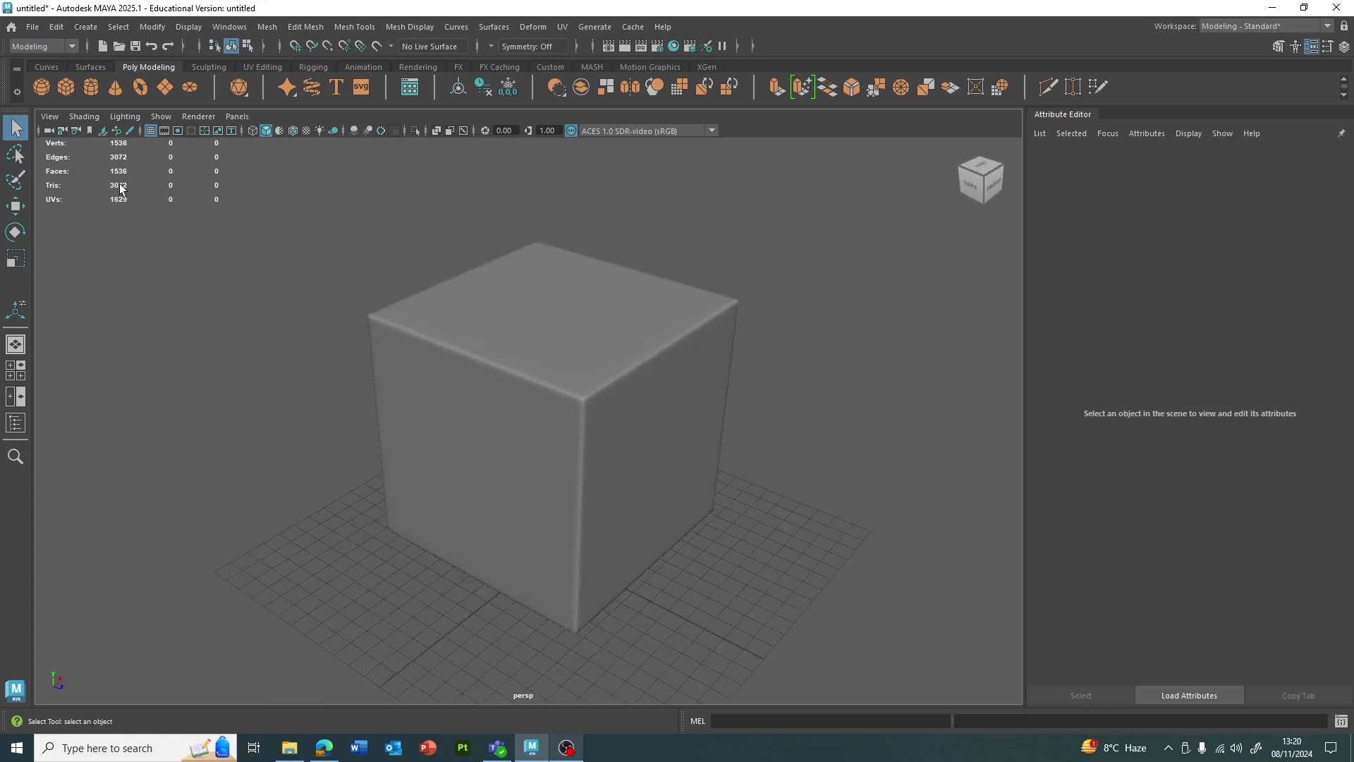
left_click(565, 392)
key("1")
Step: Turn smooth preview back on and reselect the cube side-on, reading 1536 faces
left_click(902, 406)
left_click(675, 430)
key("3")
left_click(814, 502)
left_click_drag(837, 459, 815, 438, "alt")
scroll(644, 350, "up", 3)
left_click(750, 363)
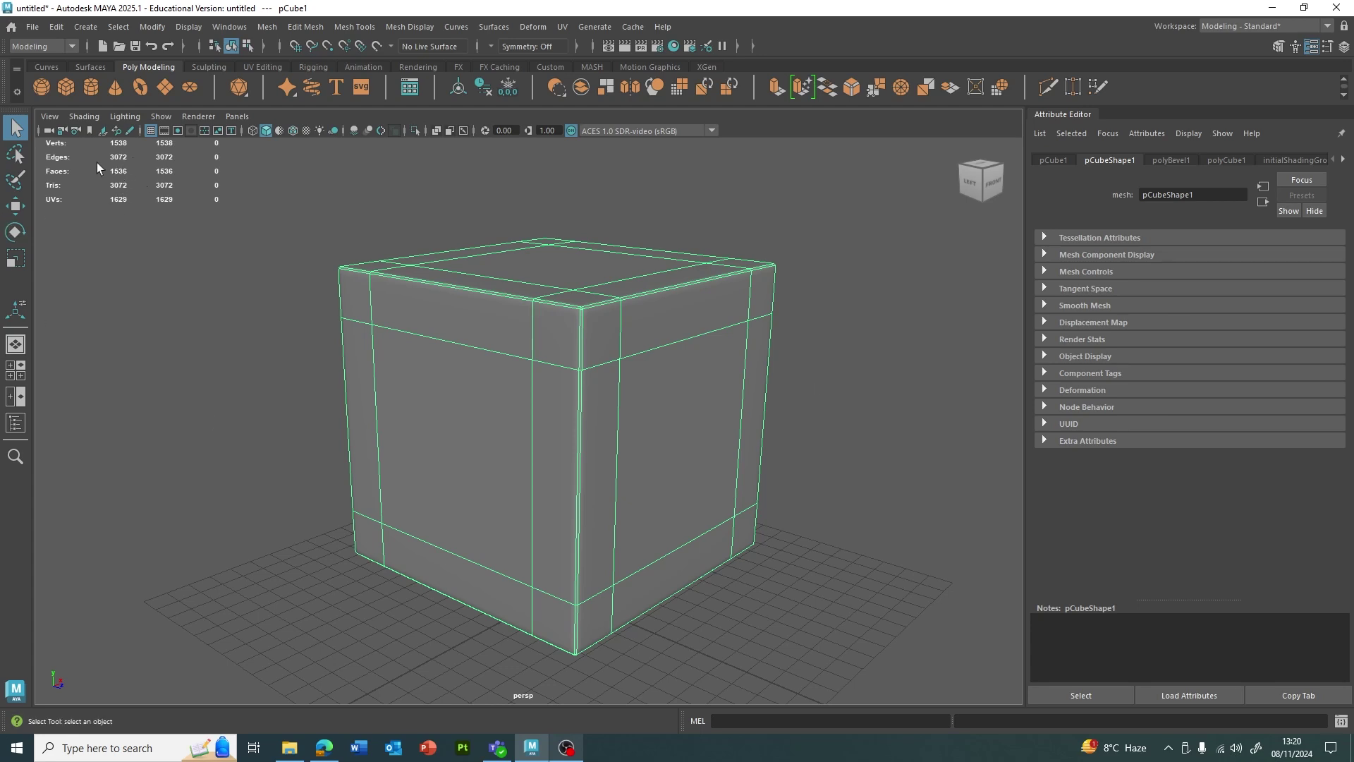
Step: Apply Mesh Smooth twice, undo, then redo to keep the denser mesh
key("g")
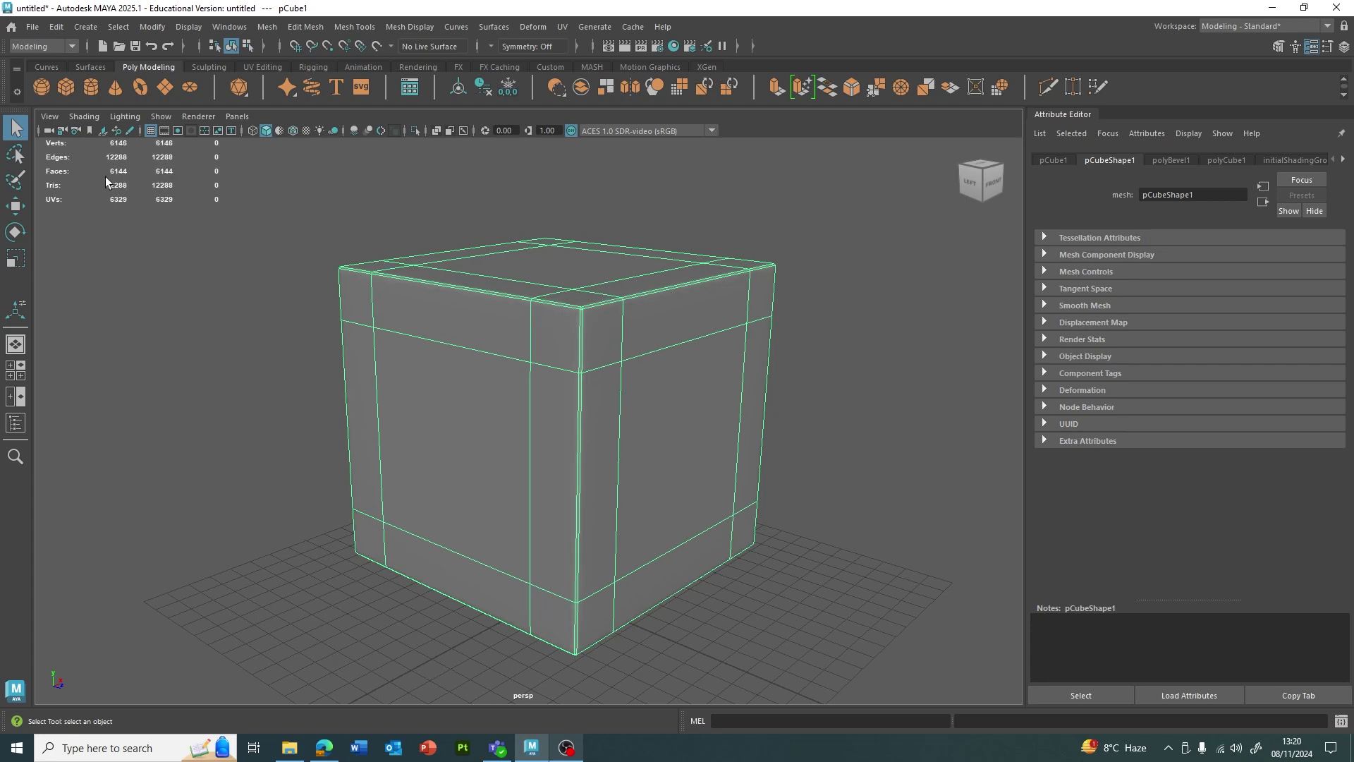
key("g")
key("ctrl+z")
key("ctrl+z")
key("ctrl+z")
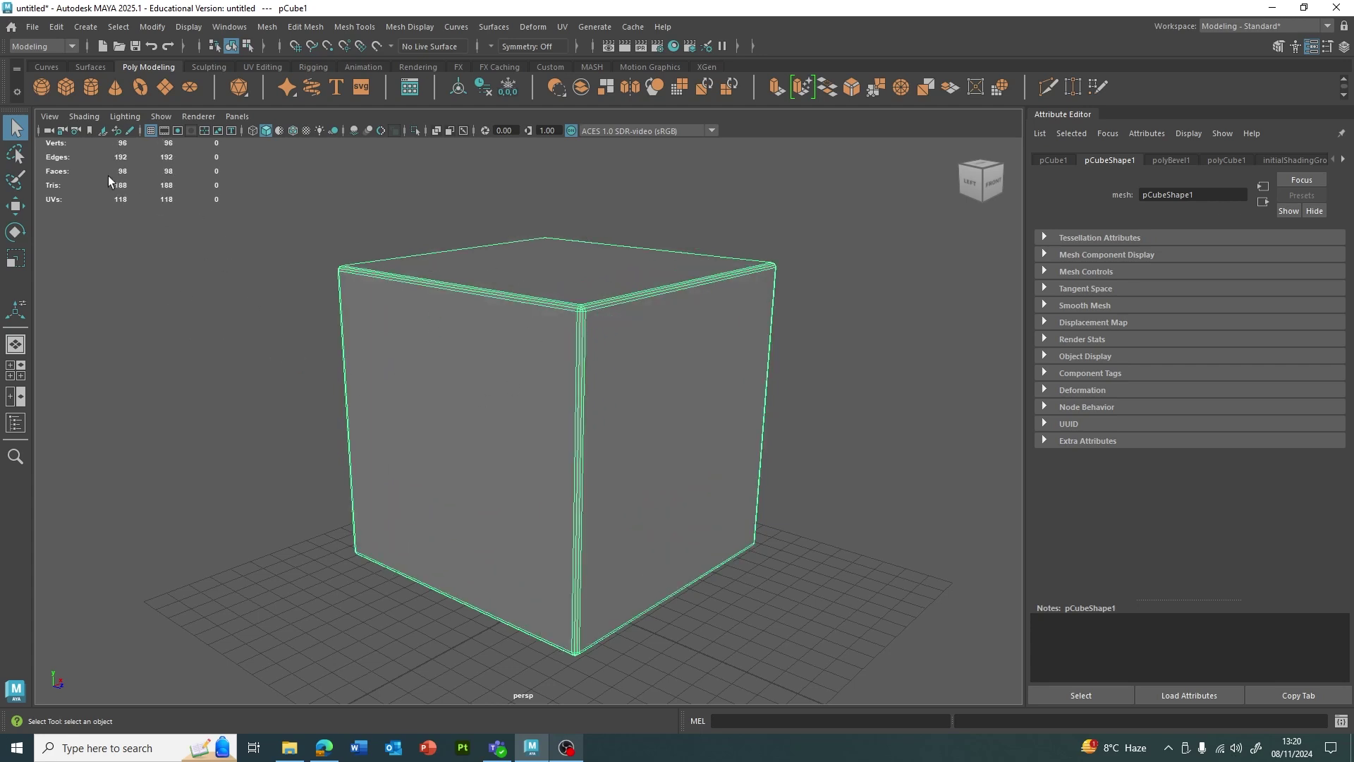
key("shift+z")
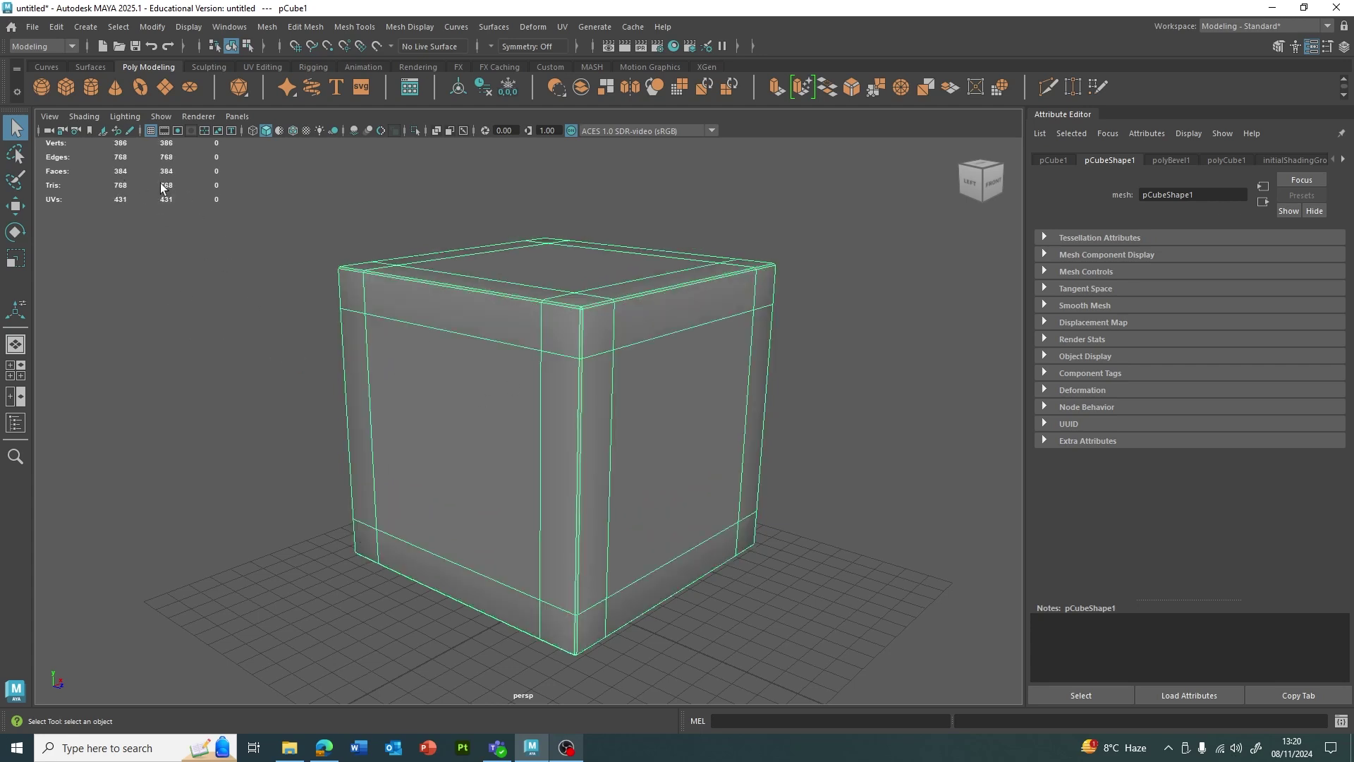
key("shift+z")
key("shift+z")
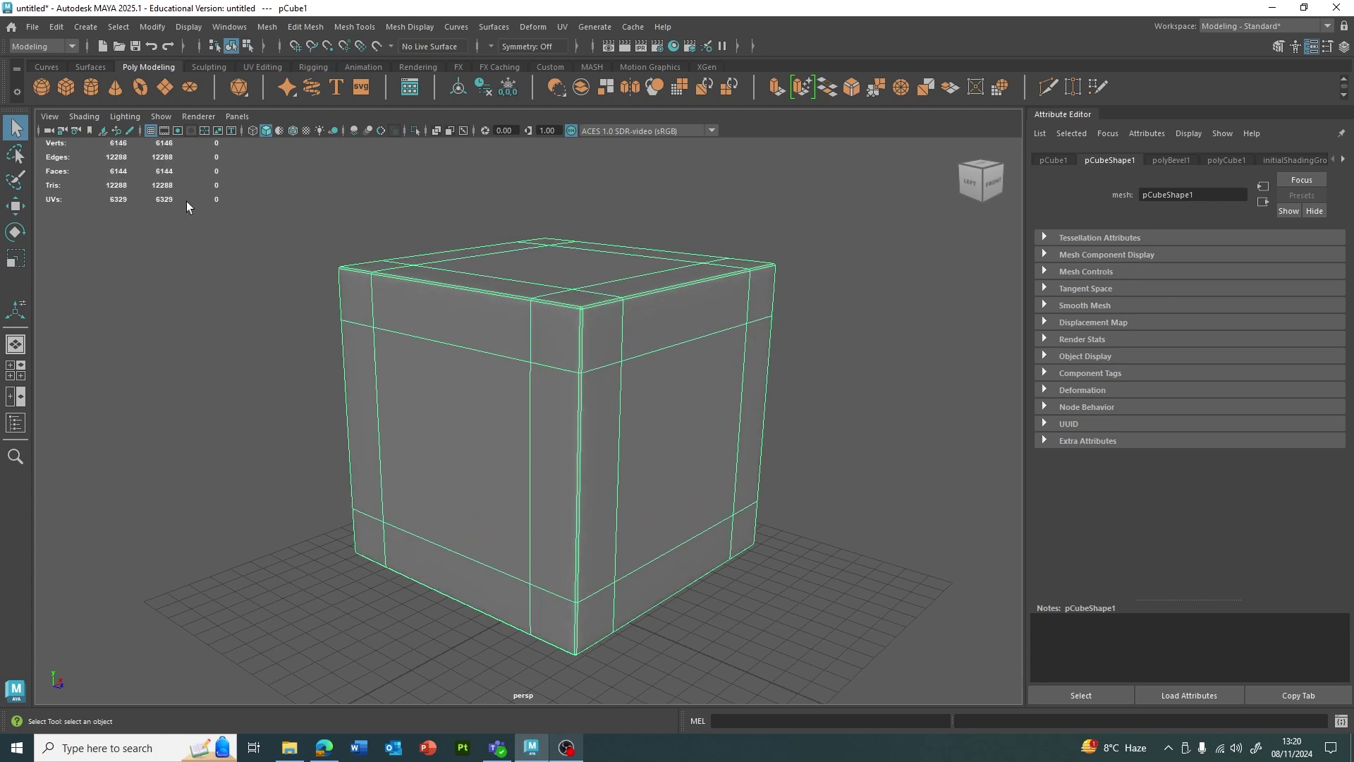
Step: Reselect the cube and toggle smooth preview off and on, reaching 6144 faces
left_click(850, 301)
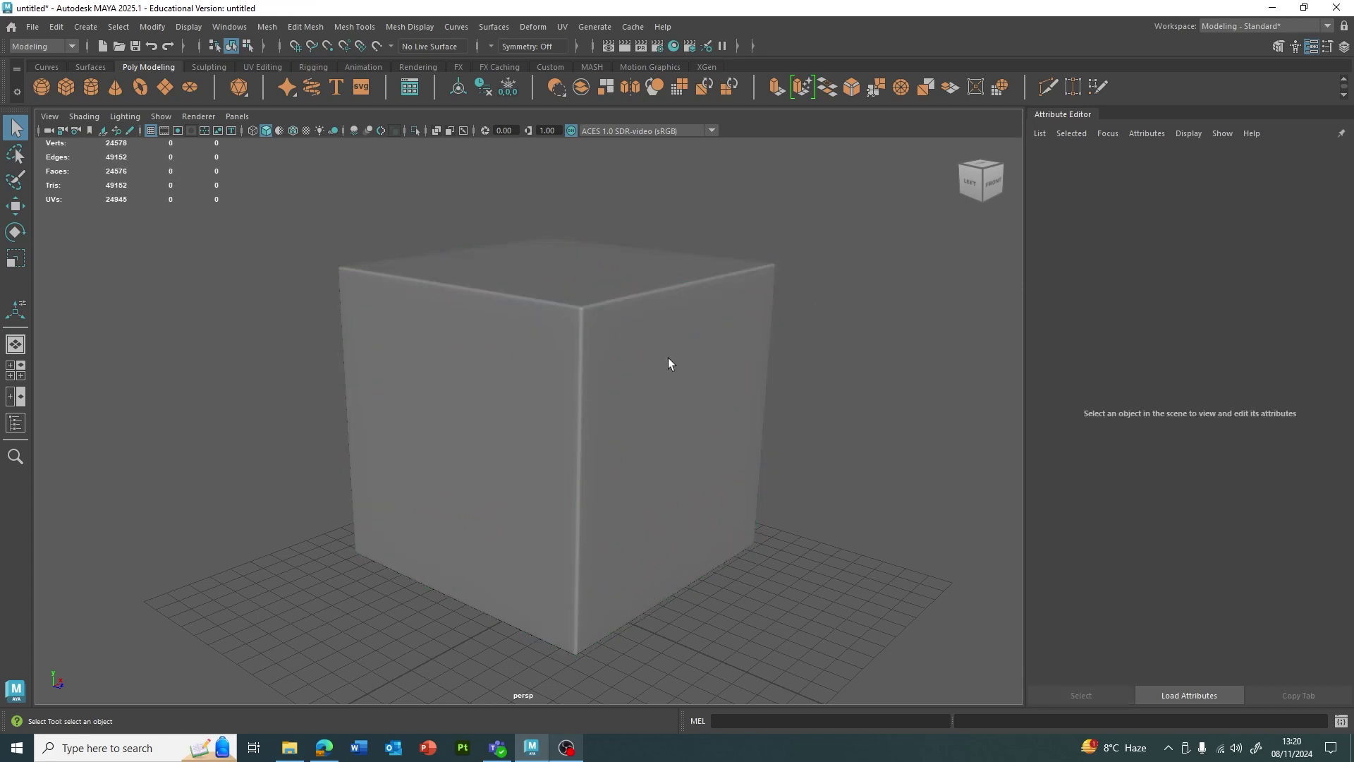
left_click(654, 393)
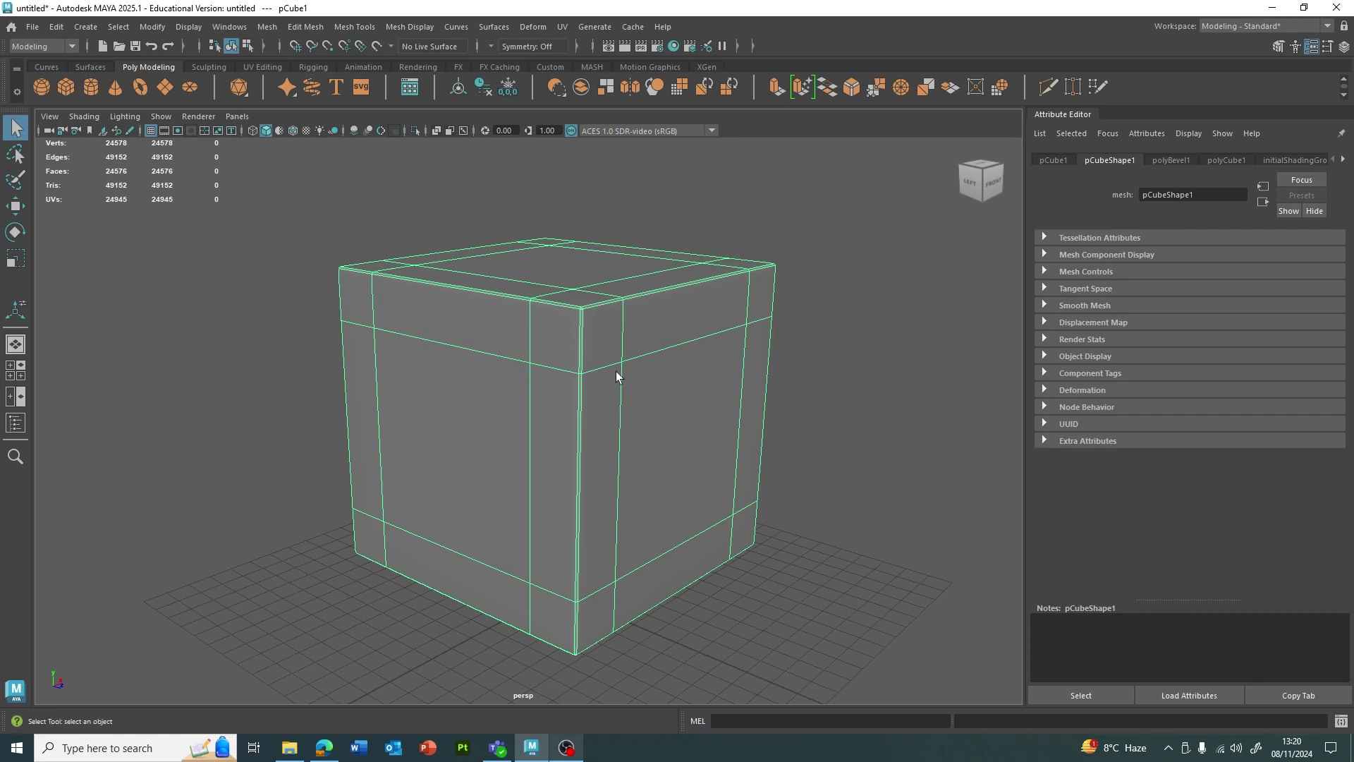
key("1")
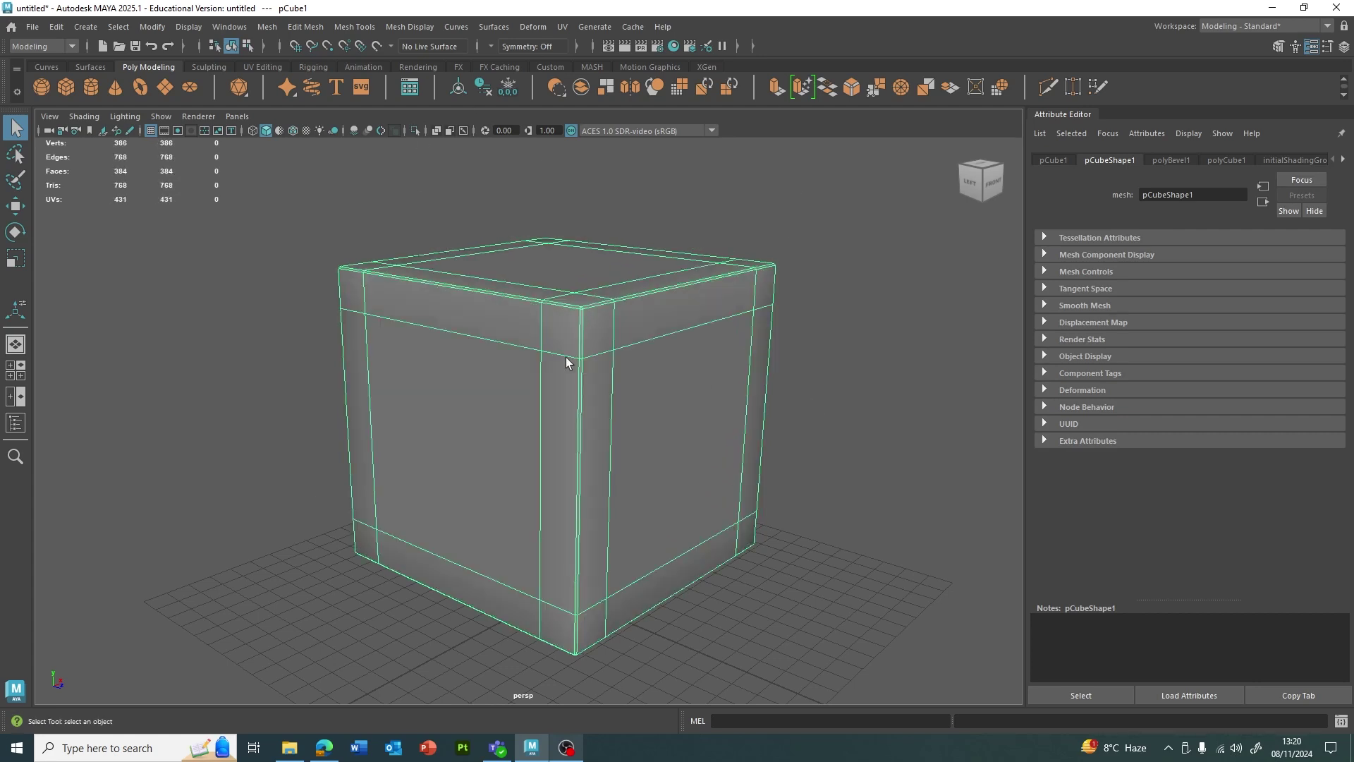
key("3")
key("Page_Down")
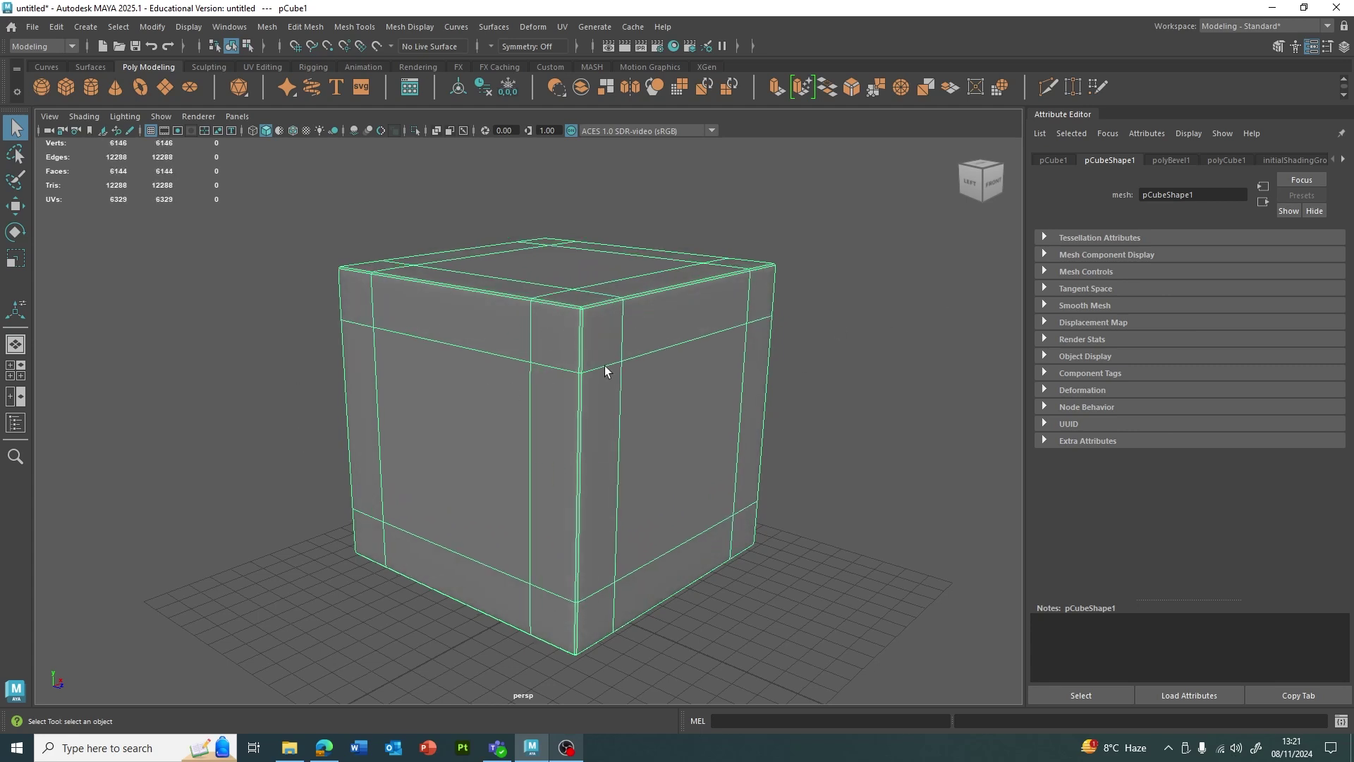
left_click(849, 346)
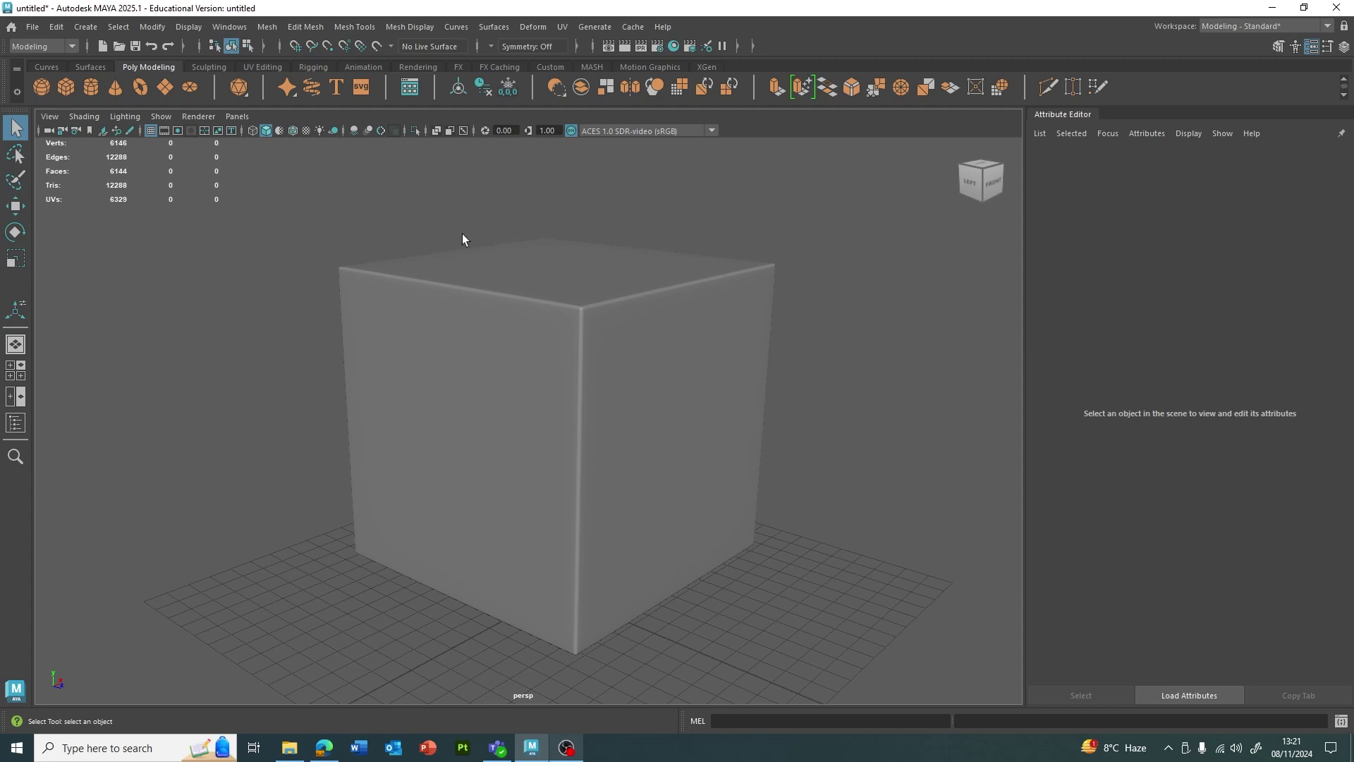
left_click_drag(519, 278, 577, 299, "alt")
left_click(598, 290)
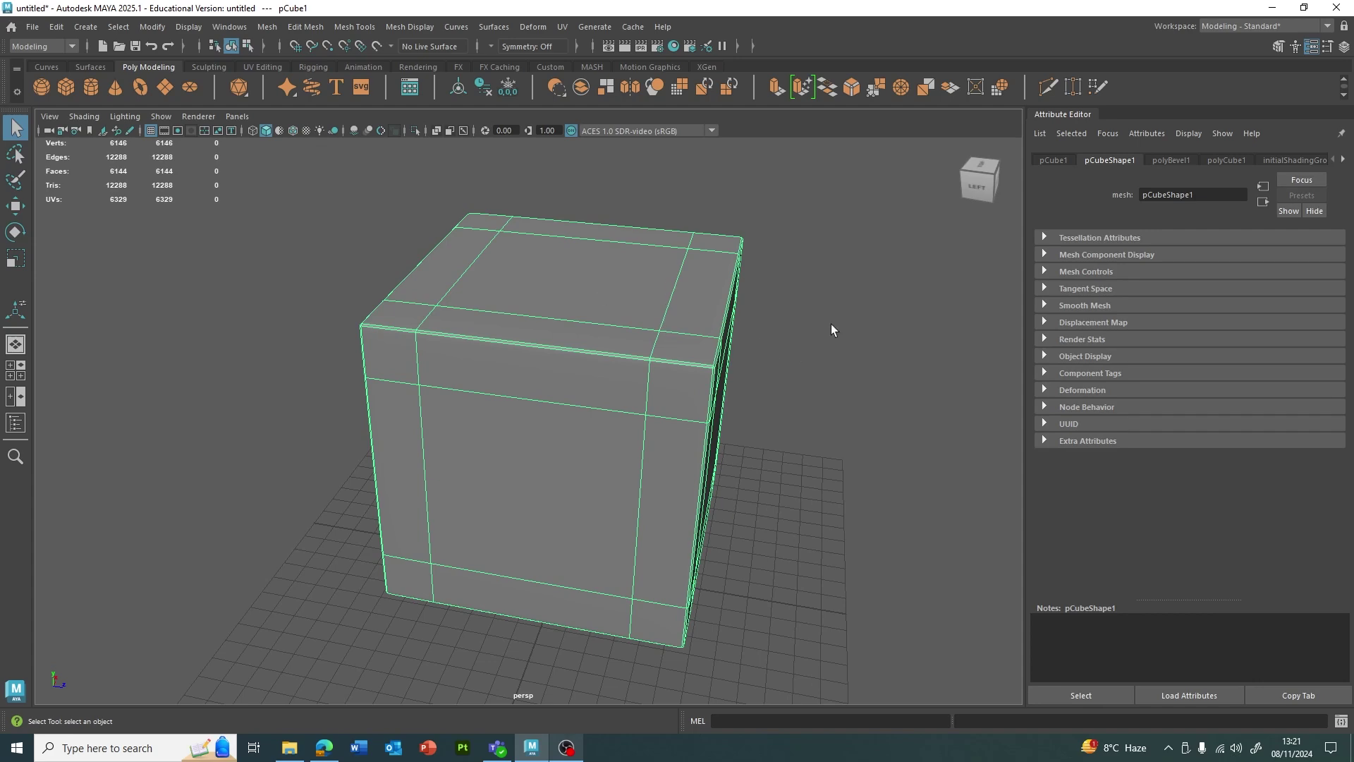
left_click_drag(830, 328, 580, 415, "alt")
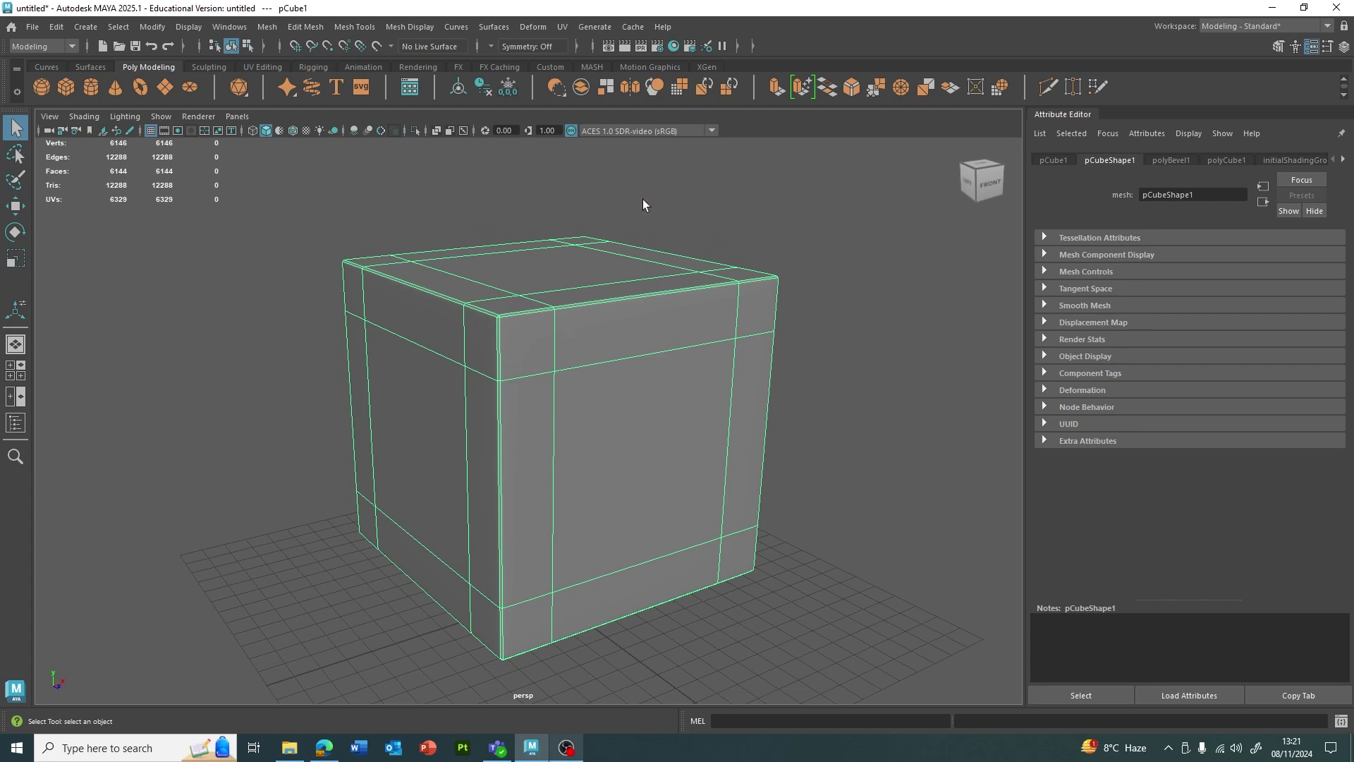
left_click(768, 235)
left_click(635, 474)
Step: Convert the cube's smooth mesh preview to polygons via Modify > Convert
left_click(152, 27)
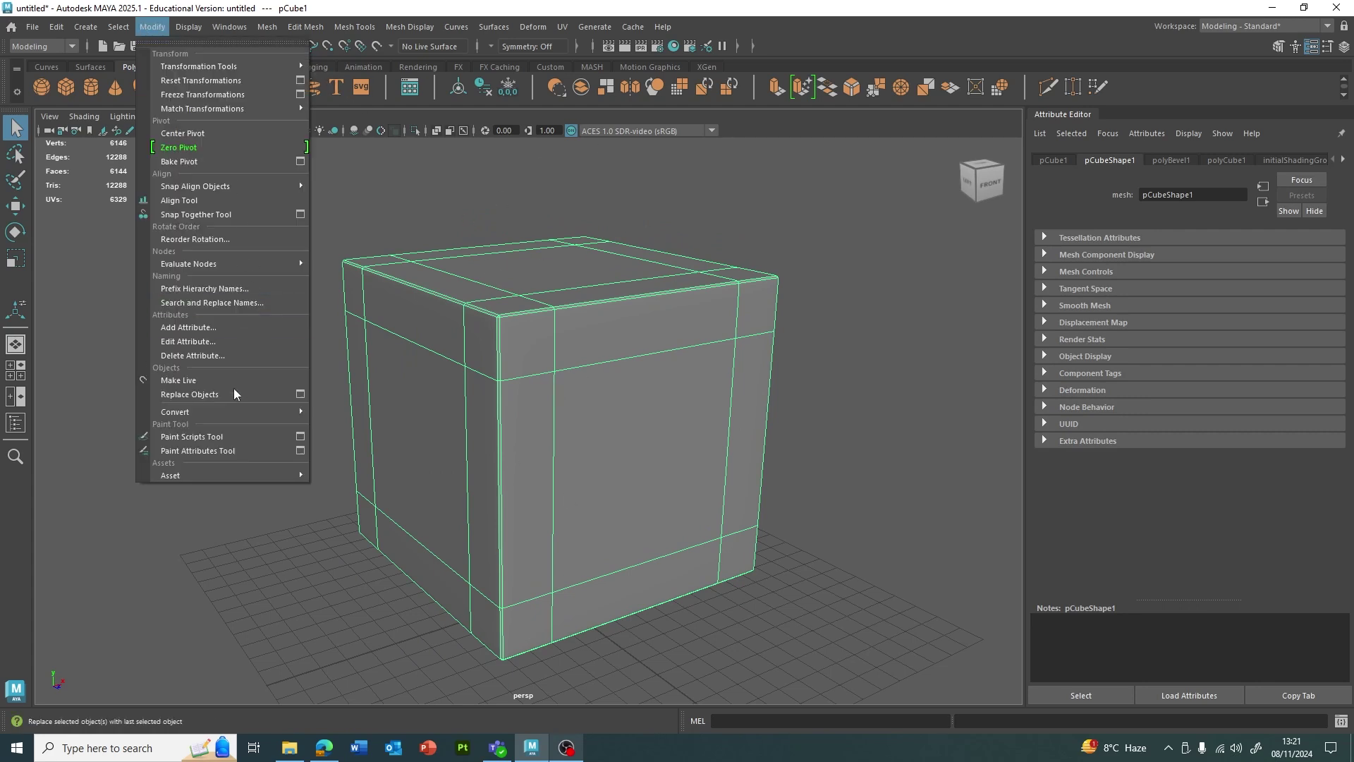
mouse_move(217, 416)
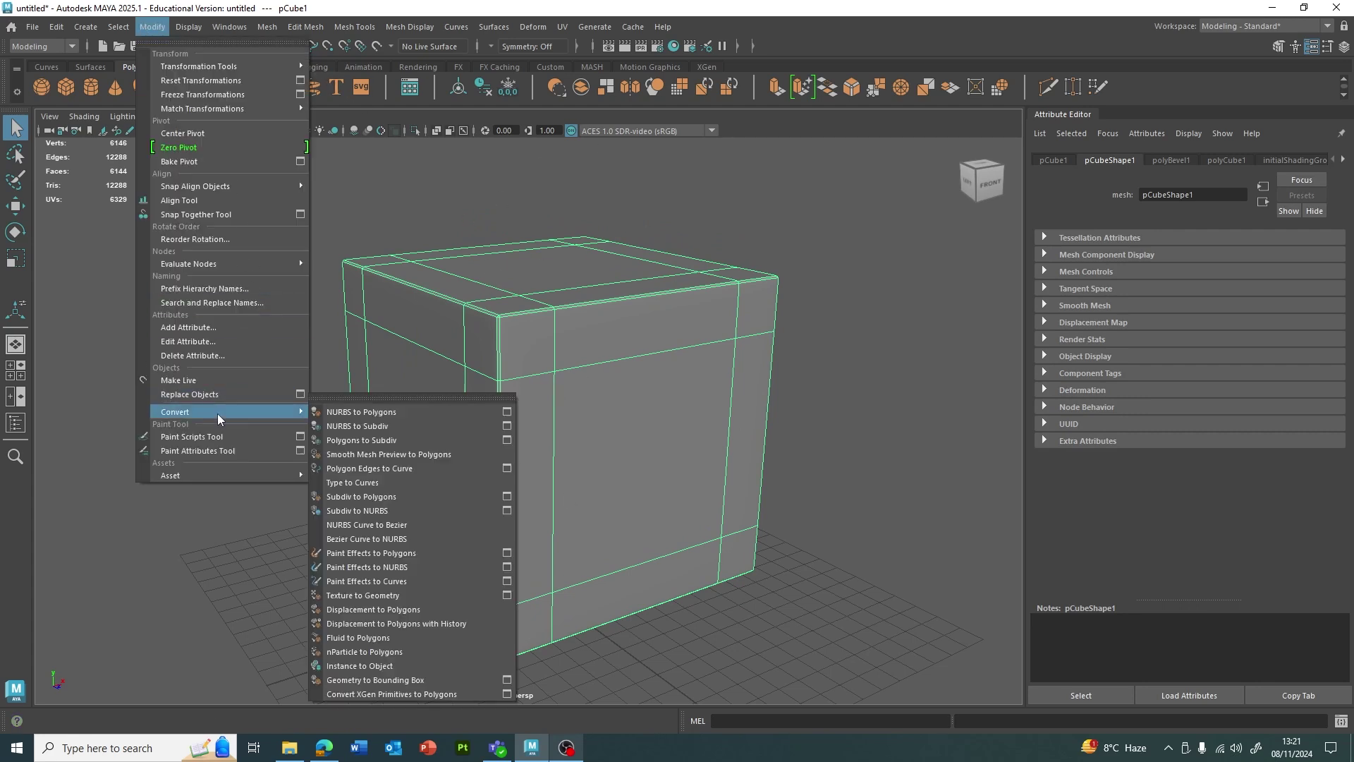
left_click(426, 455)
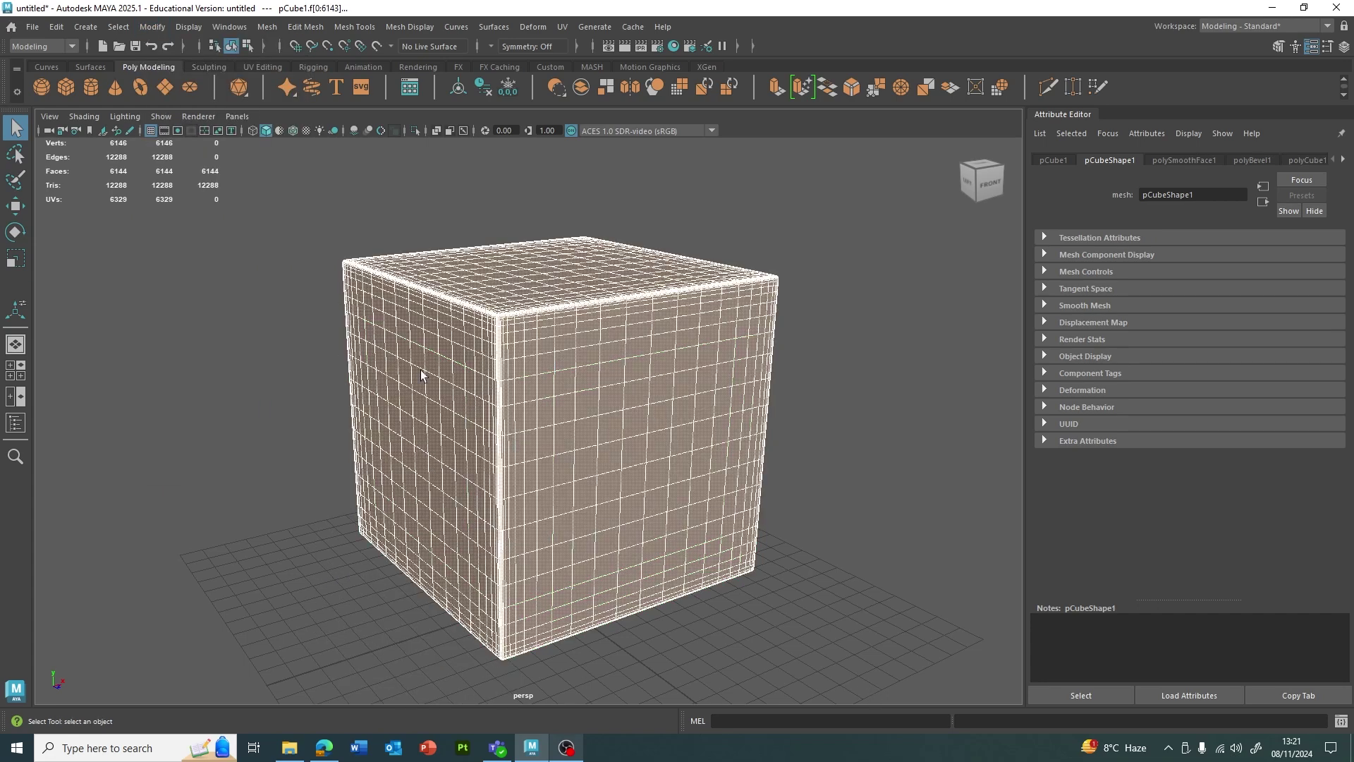
Step: Select the converted cube as an object, turn off preview display and inspect both sides
left_click(878, 387)
left_click_drag(879, 386, 538, 484, "alt")
left_click(531, 476)
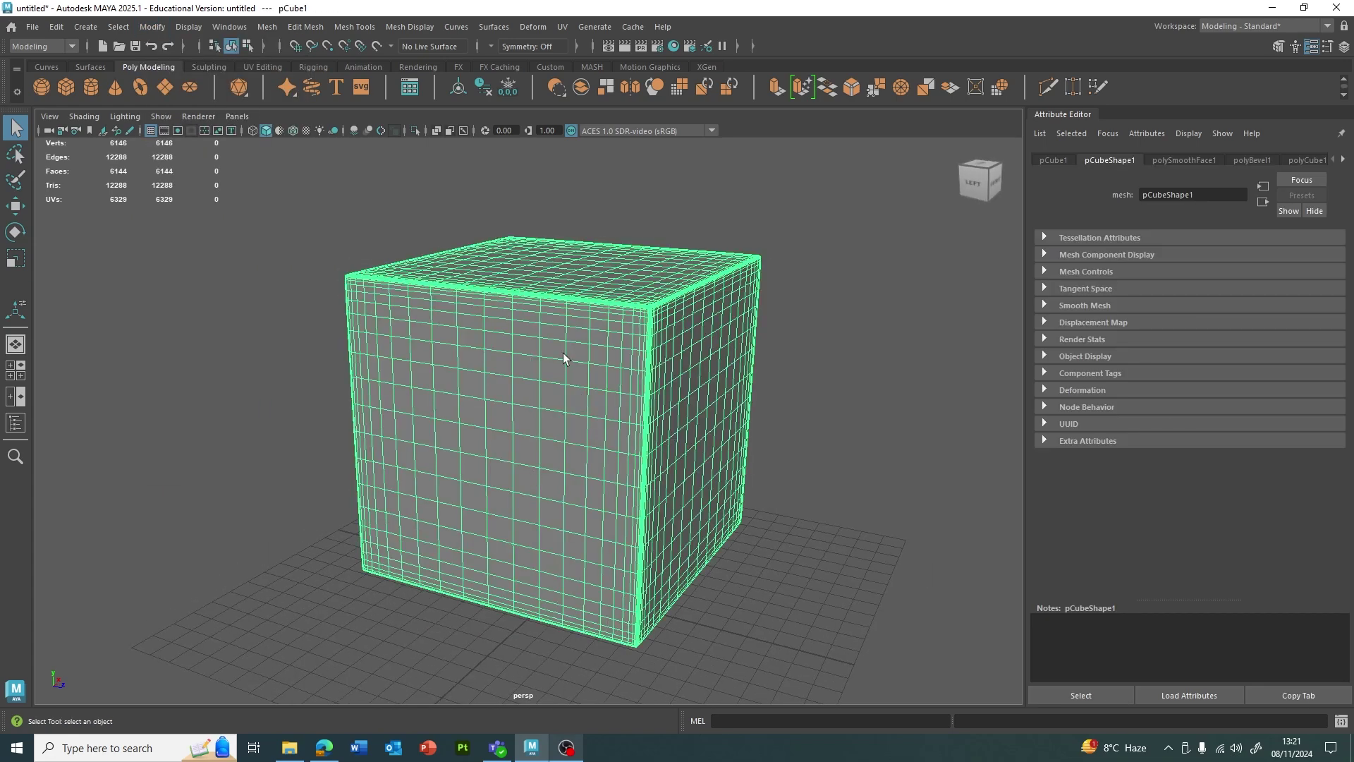
key("1")
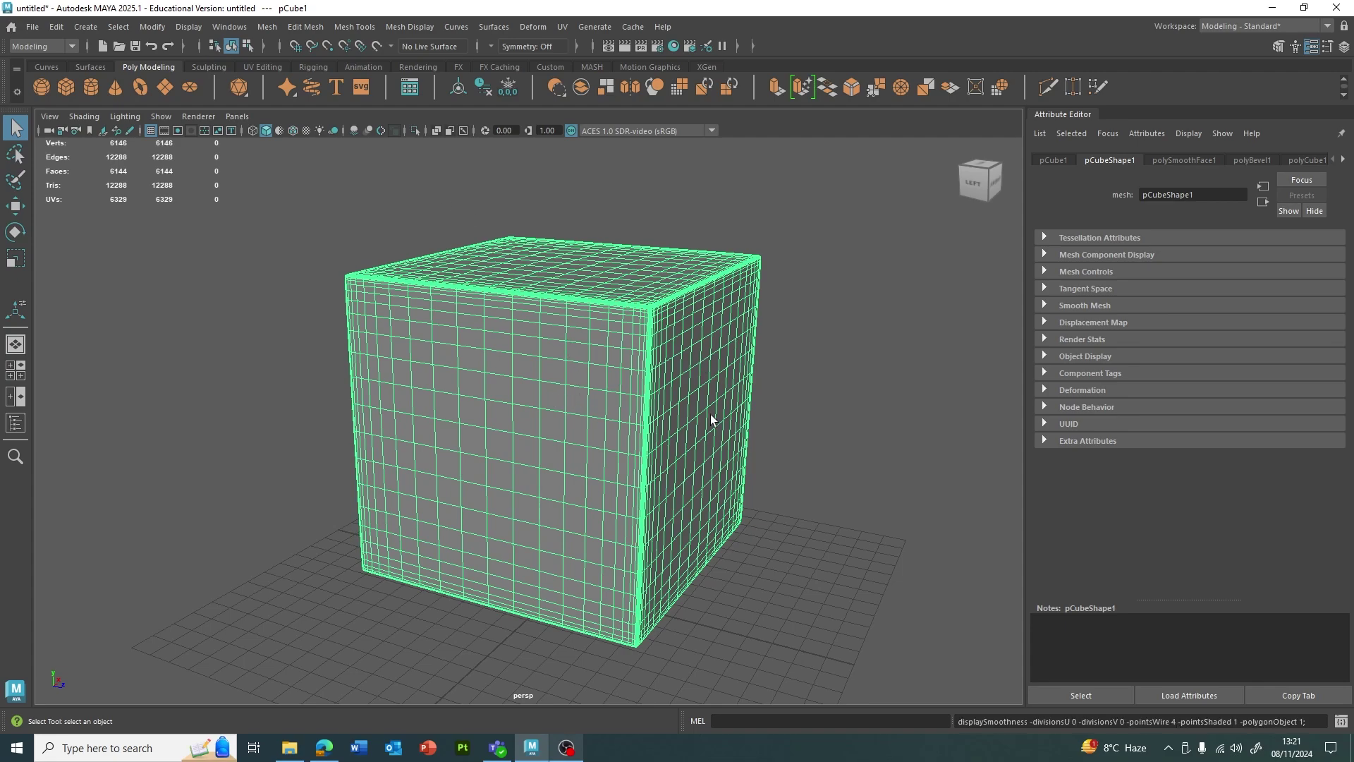
right_click_drag(528, 306, 677, 342)
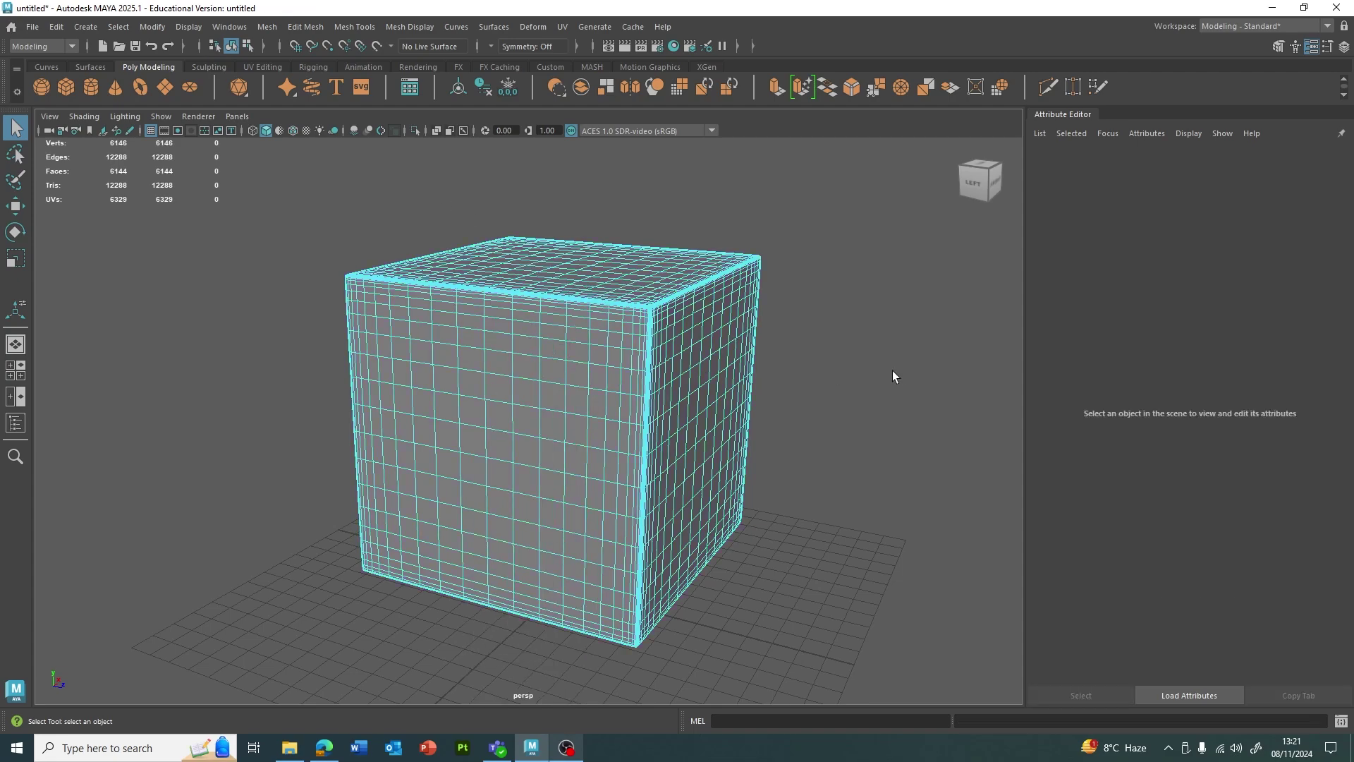
left_click_drag(873, 374, 573, 372, "alt")
right_click_drag(564, 338, 617, 301)
left_click(763, 340)
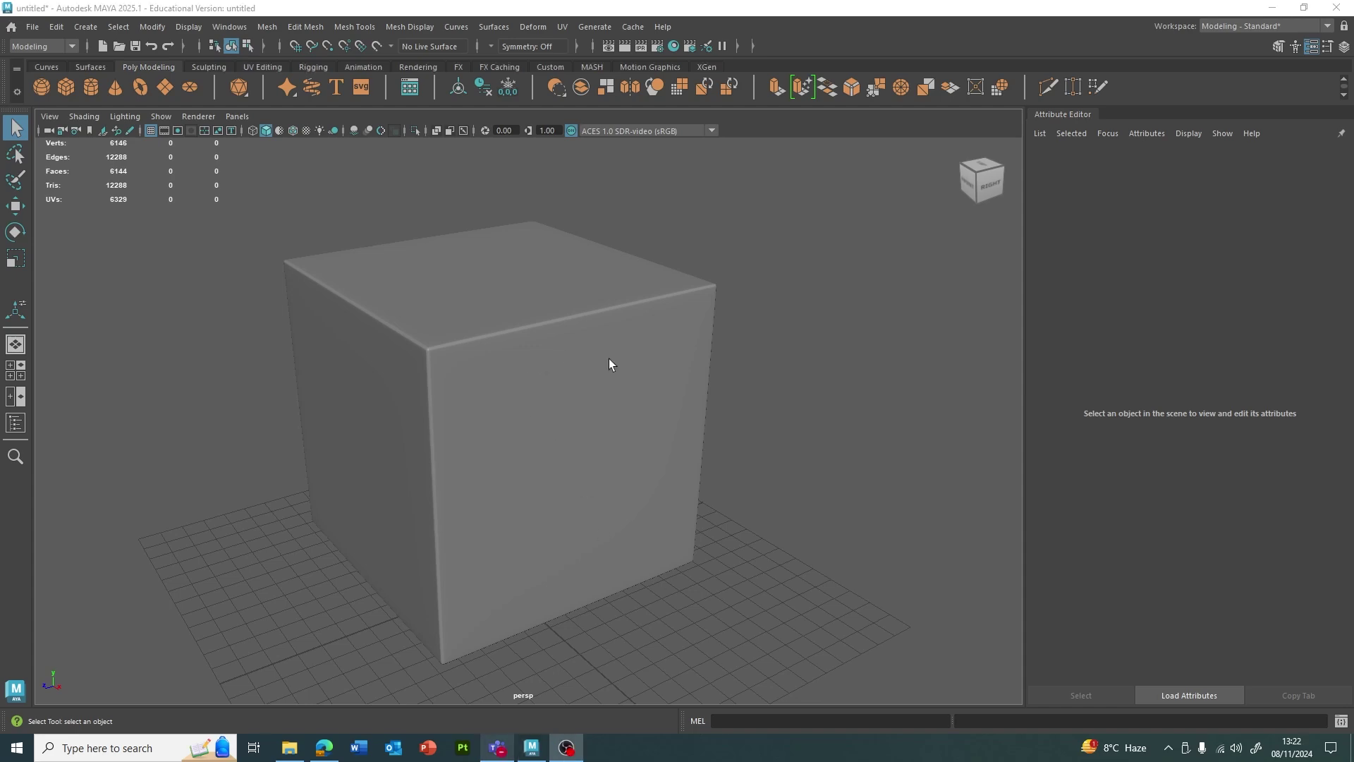
left_click(518, 333)
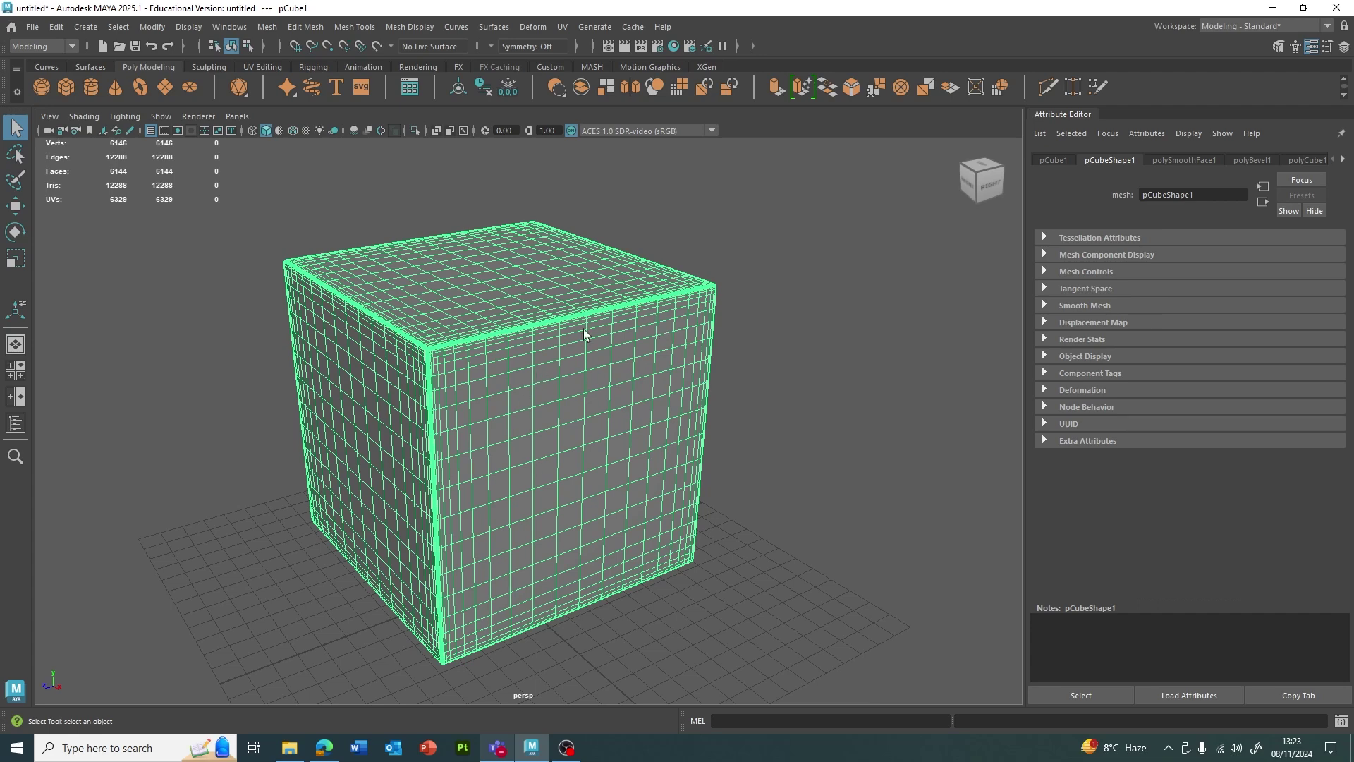
left_click_drag(629, 358, 763, 199, "alt")
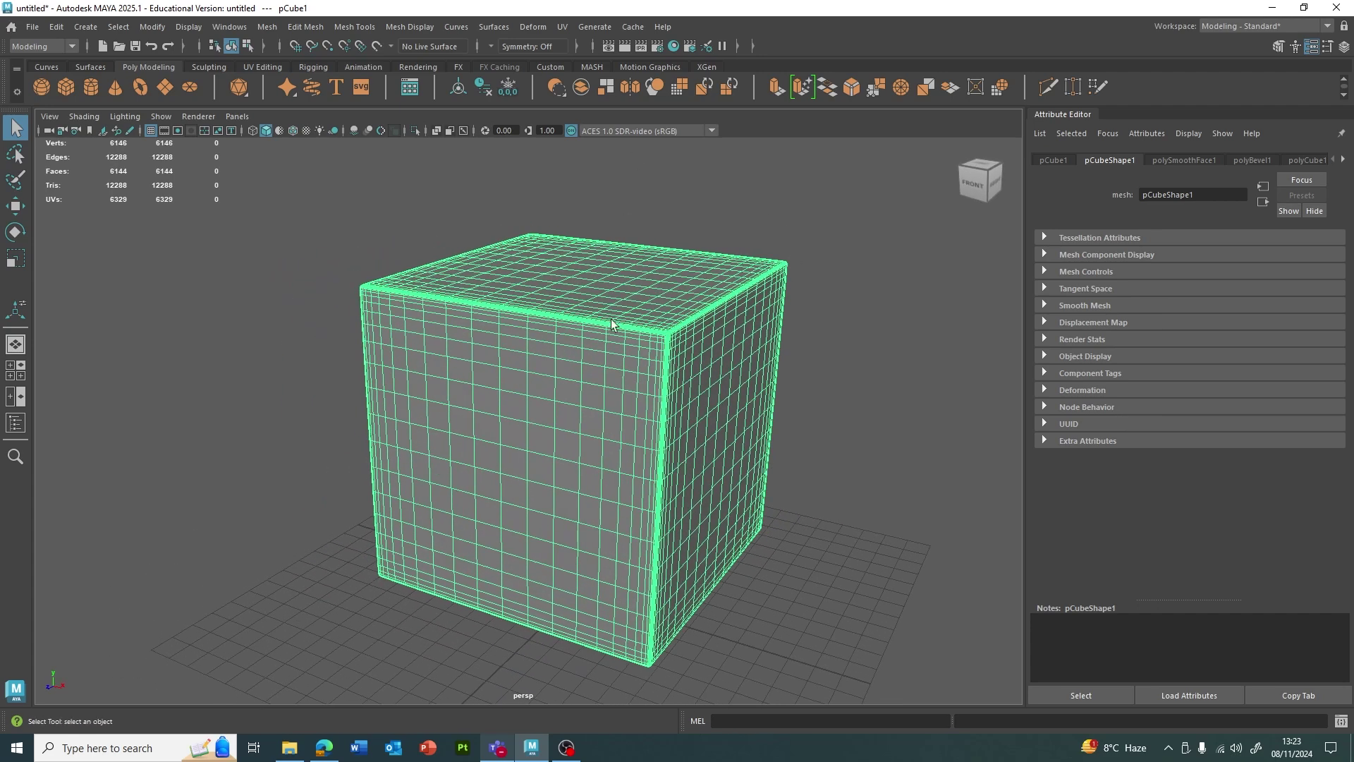
left_click_drag(645, 364, 299, 202, "alt")
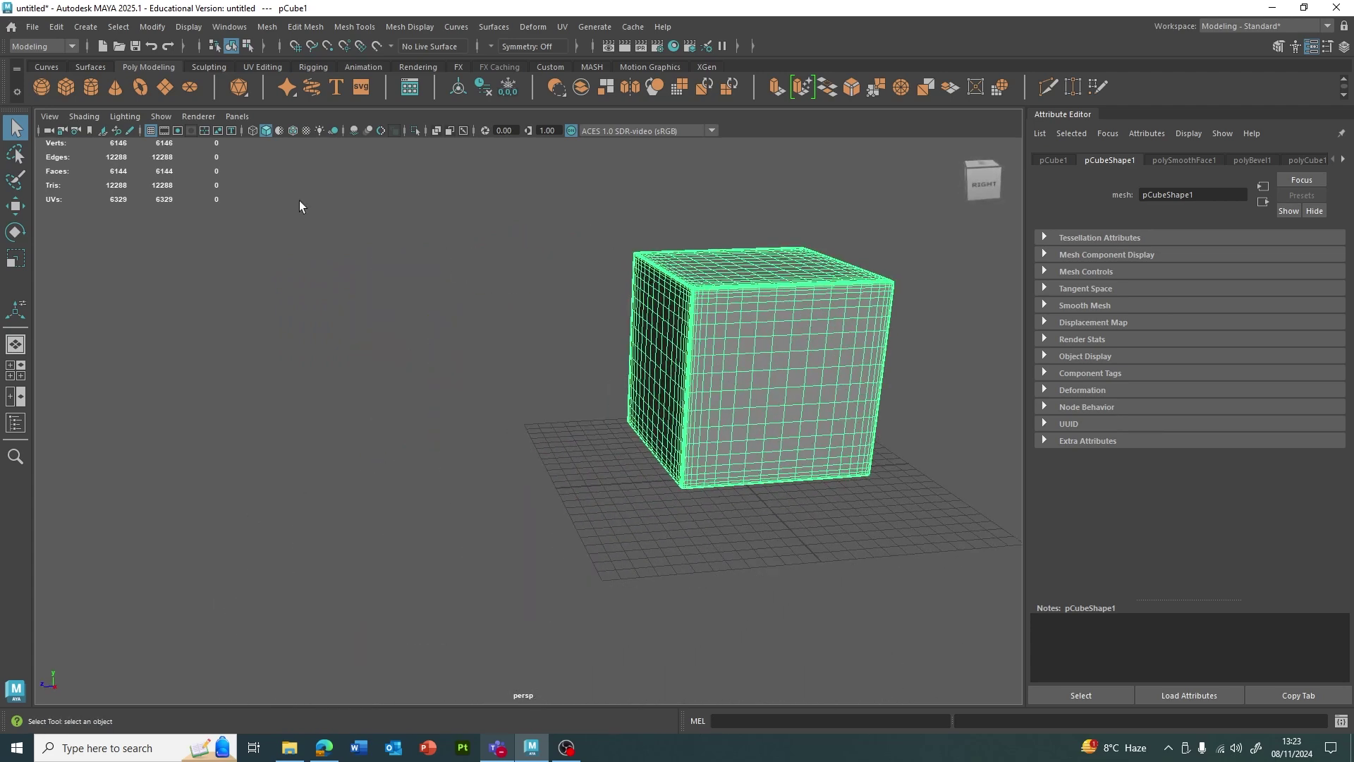
Step: Create pCube2, move it aside along one axis and frame it in view
left_click(72, 89)
key("w")
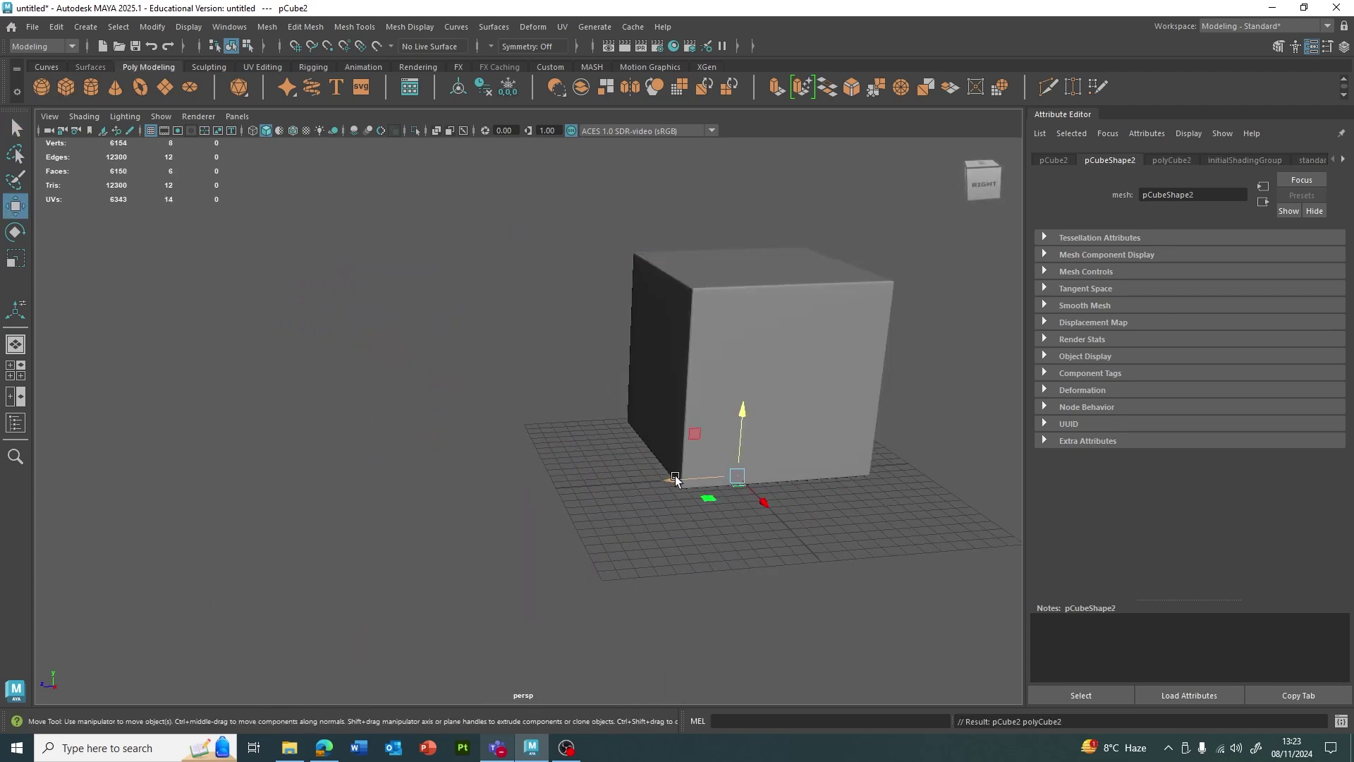
left_click_drag(670, 483, 304, 520)
right_click_drag(303, 520, 586, 489, "alt")
key("f")
key("r")
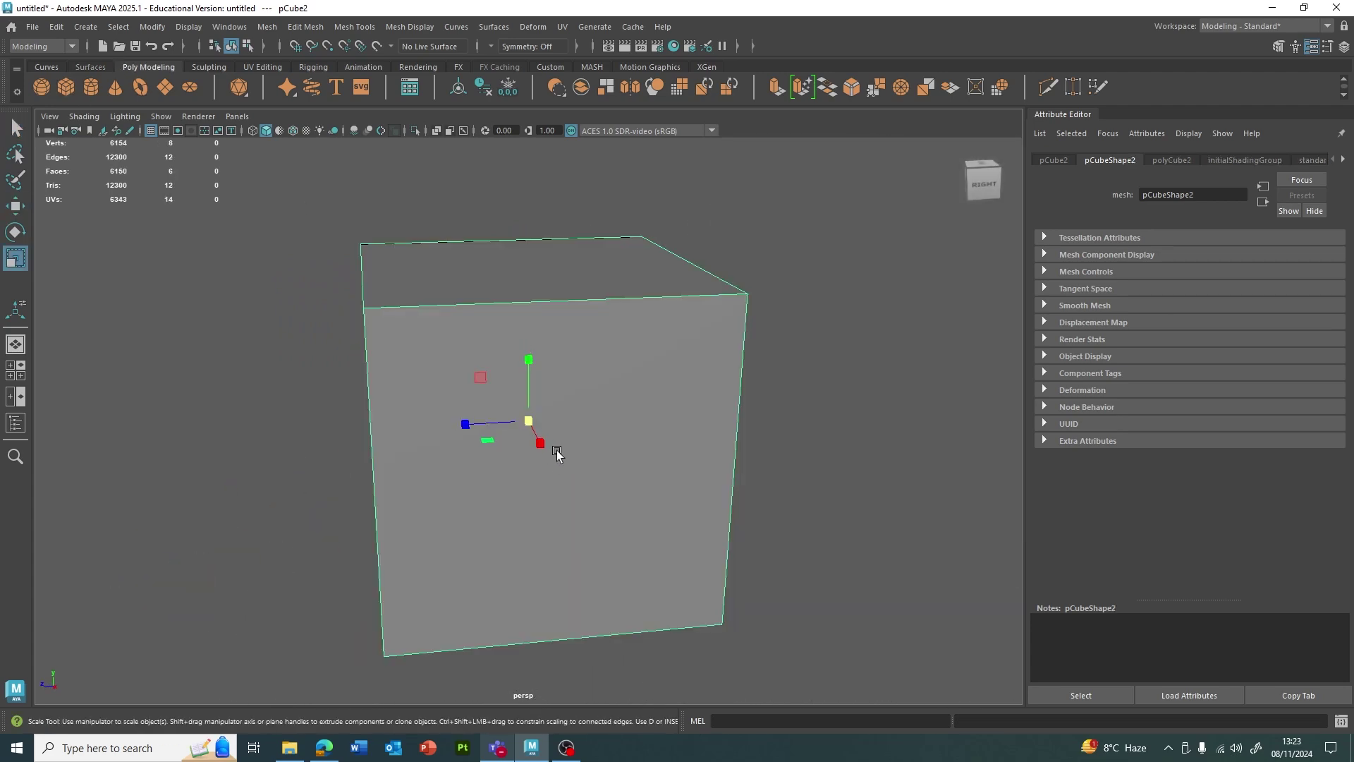
right_click_drag(559, 439, 575, 310, "alt")
left_click_drag(651, 403, 535, 426, "alt")
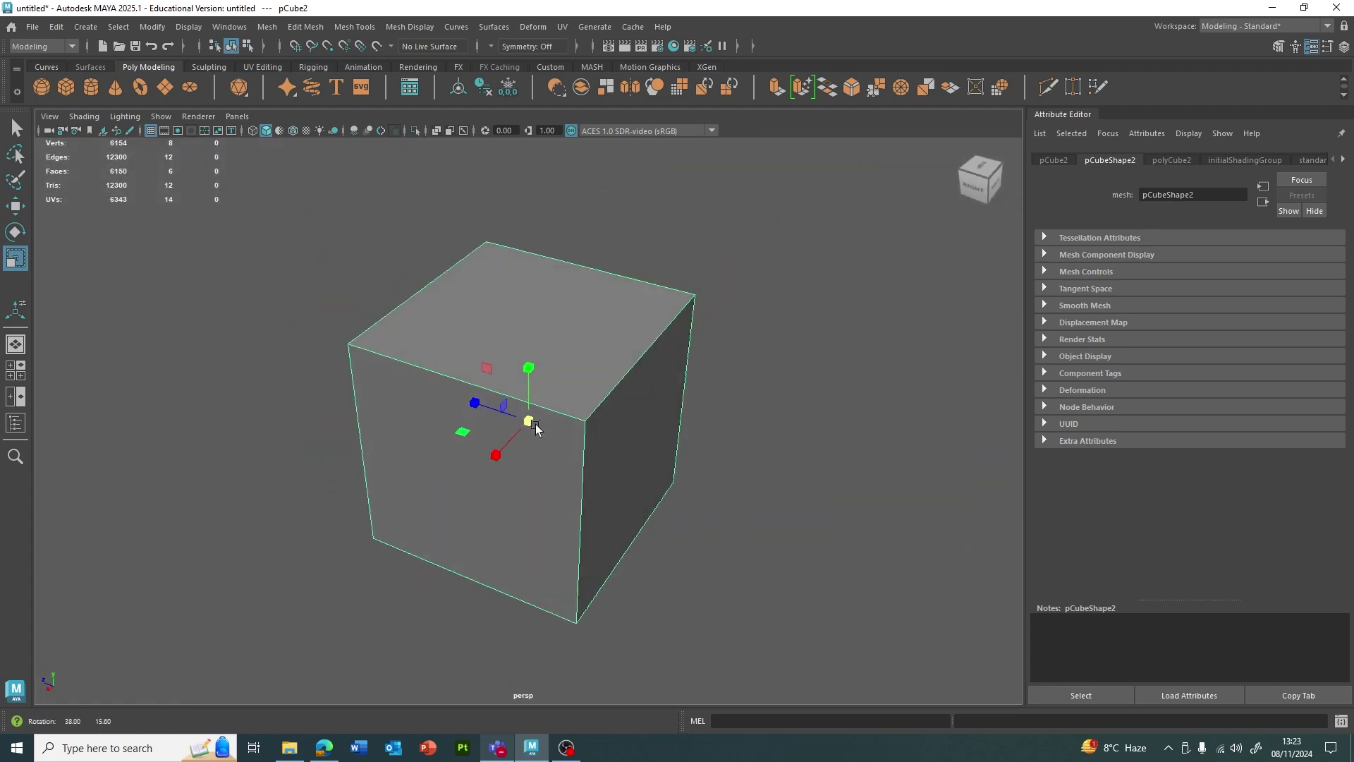
Step: Preview pCube2 smoothed and multi-cut holding loops near its top, a side edge and the bottom
key("3")
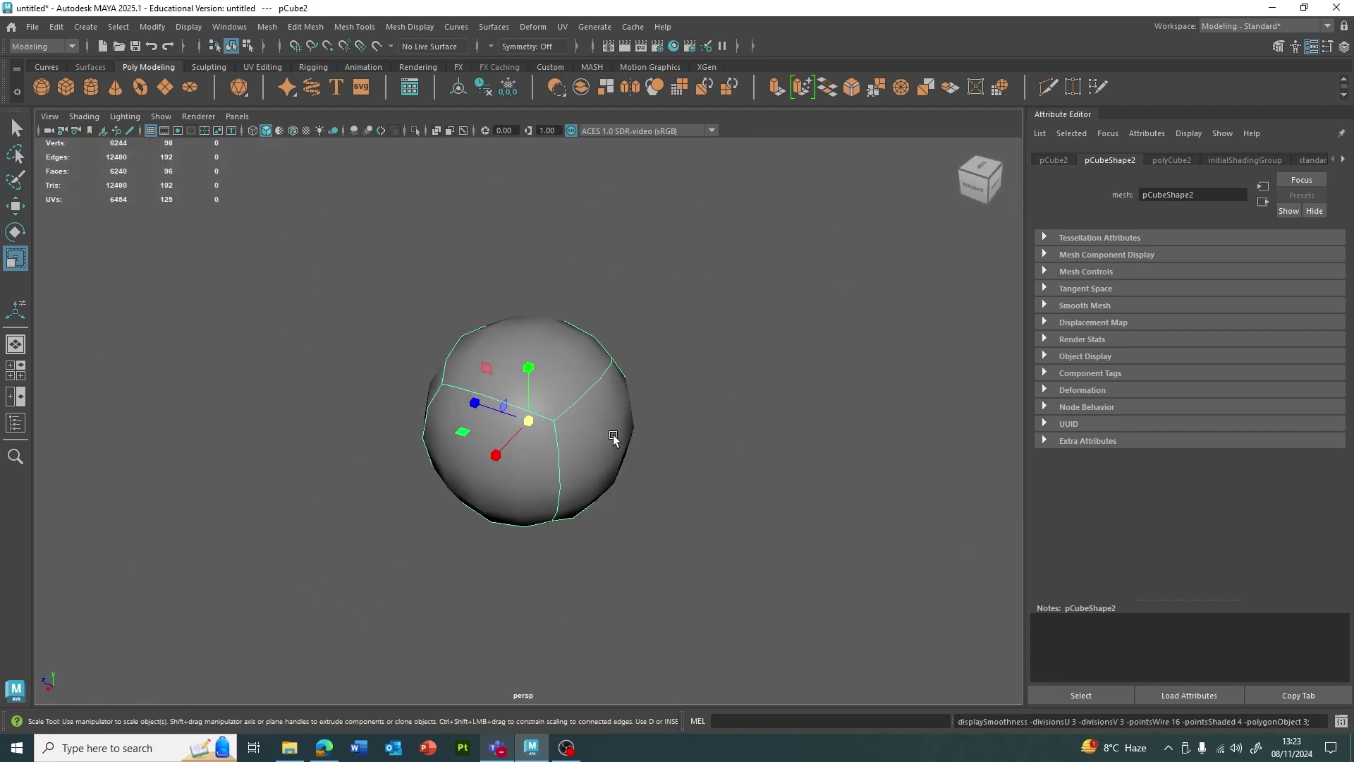
right_click_drag(622, 398, 614, 444, "shift")
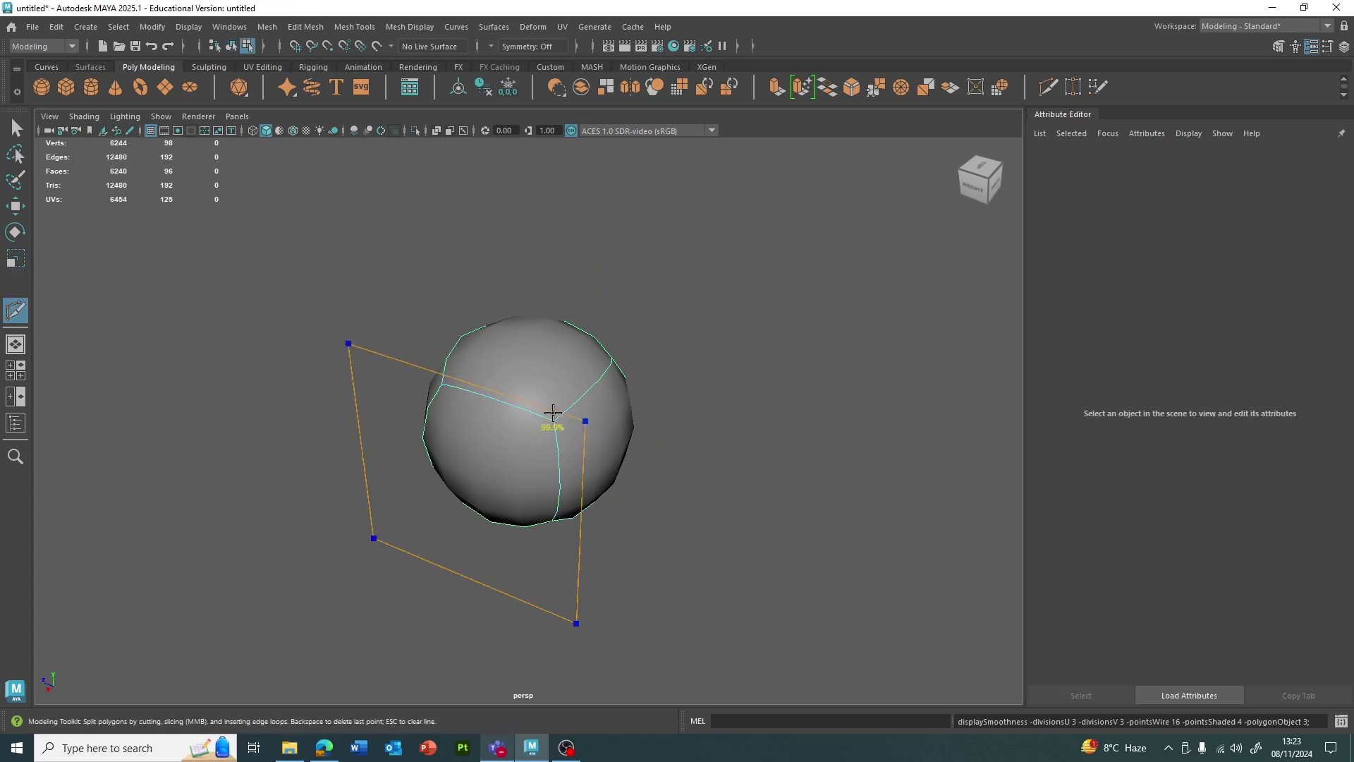
middle_click_drag(581, 380, 601, 445)
left_click_drag(601, 444, 514, 399, "alt")
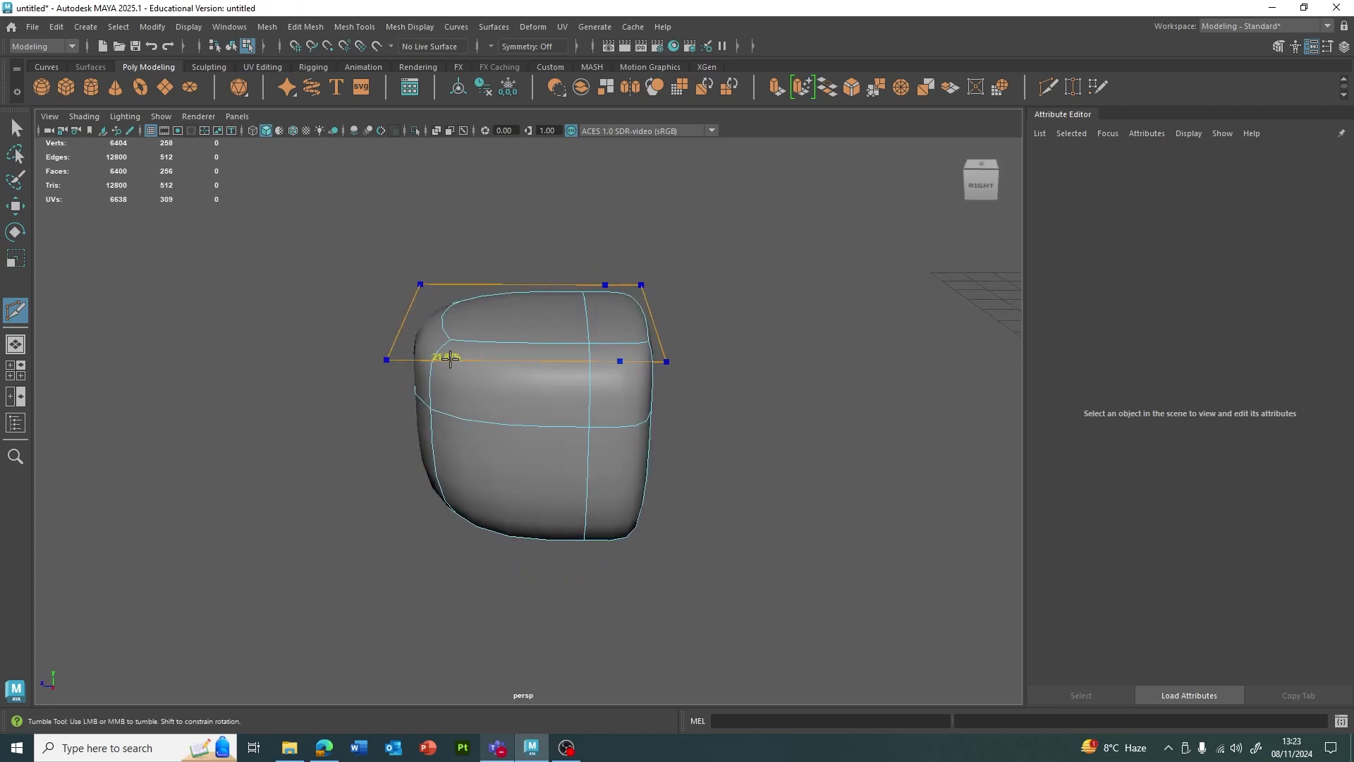
left_click(438, 357, "ctrl")
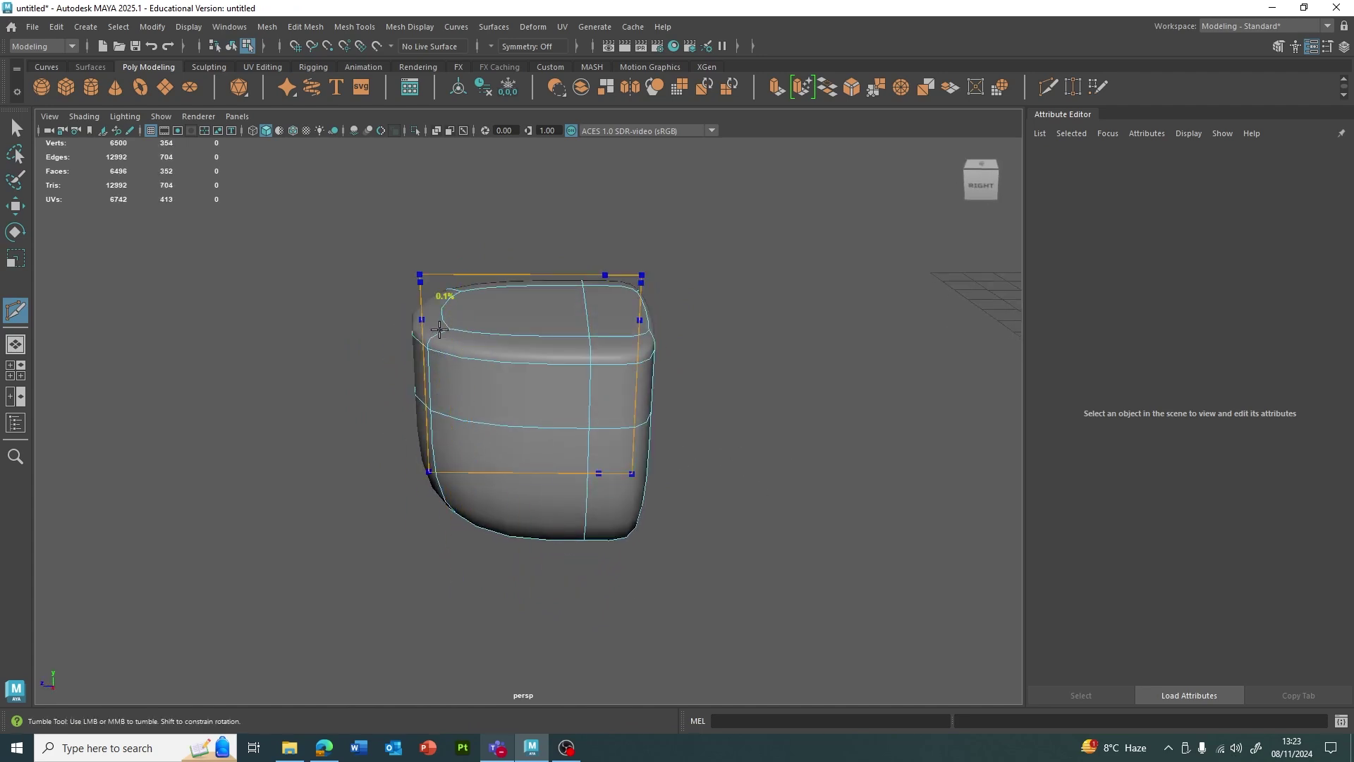
left_click(432, 341, "ctrl")
left_click_drag(858, 397, 620, 474, "alt")
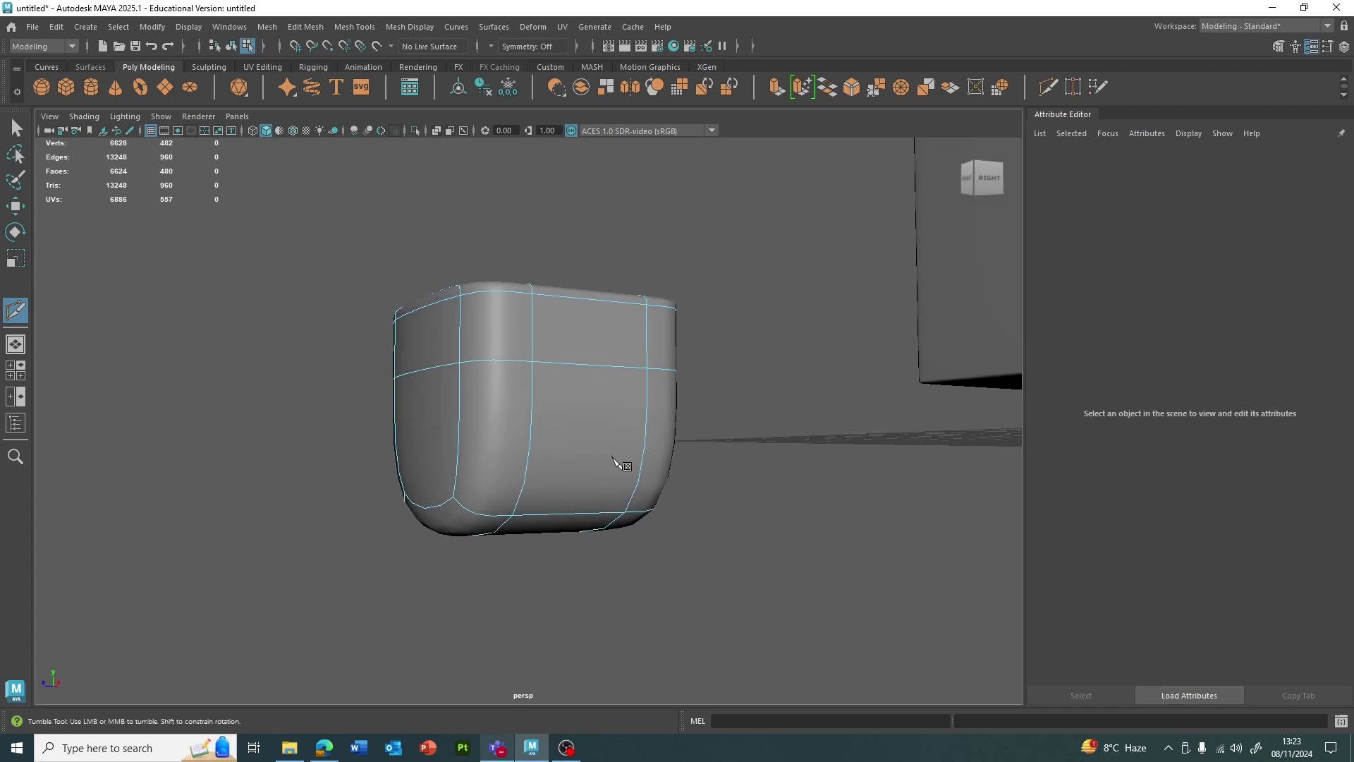
left_click(500, 497, "ctrl")
Step: Add further loops near the bottom edge and front corner, then exit cutting
left_click_drag(500, 498, 607, 527, "alt")
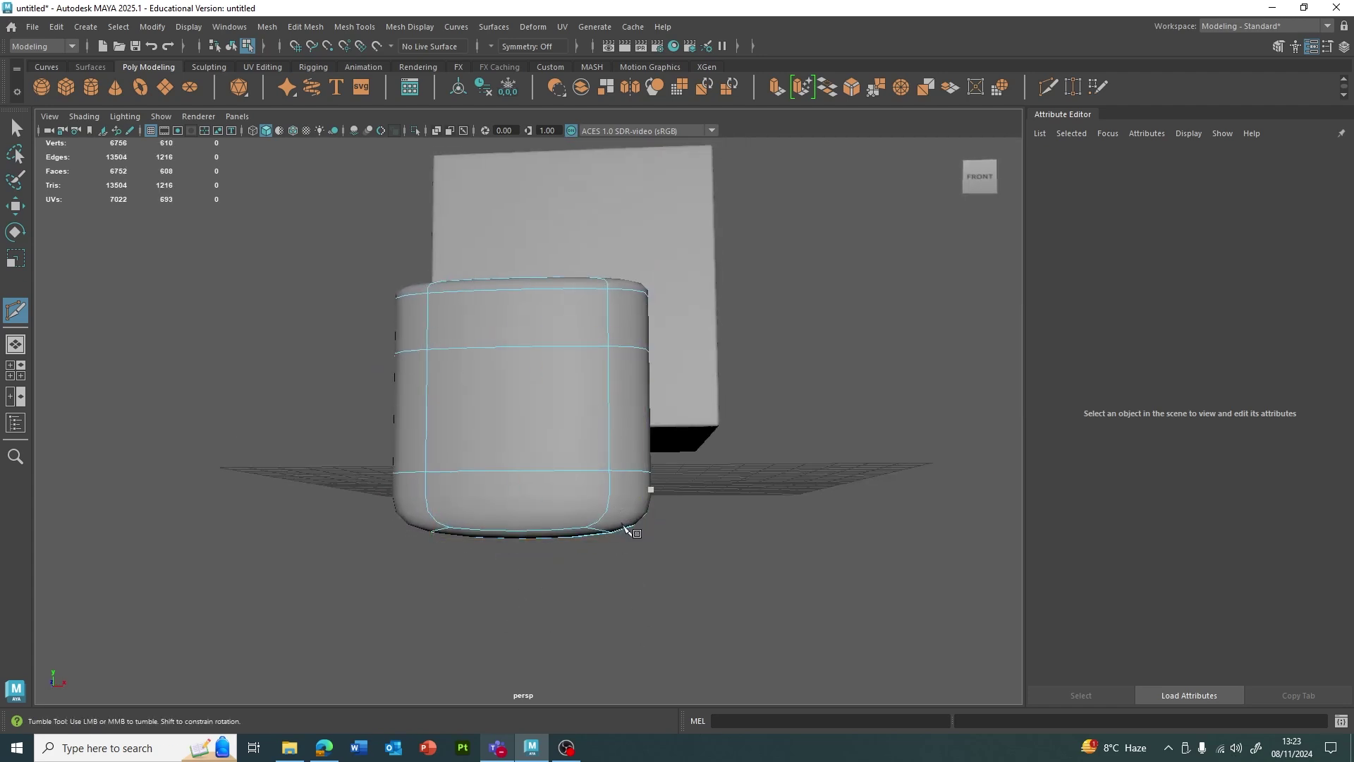
left_click_drag(689, 557, 530, 553, "alt")
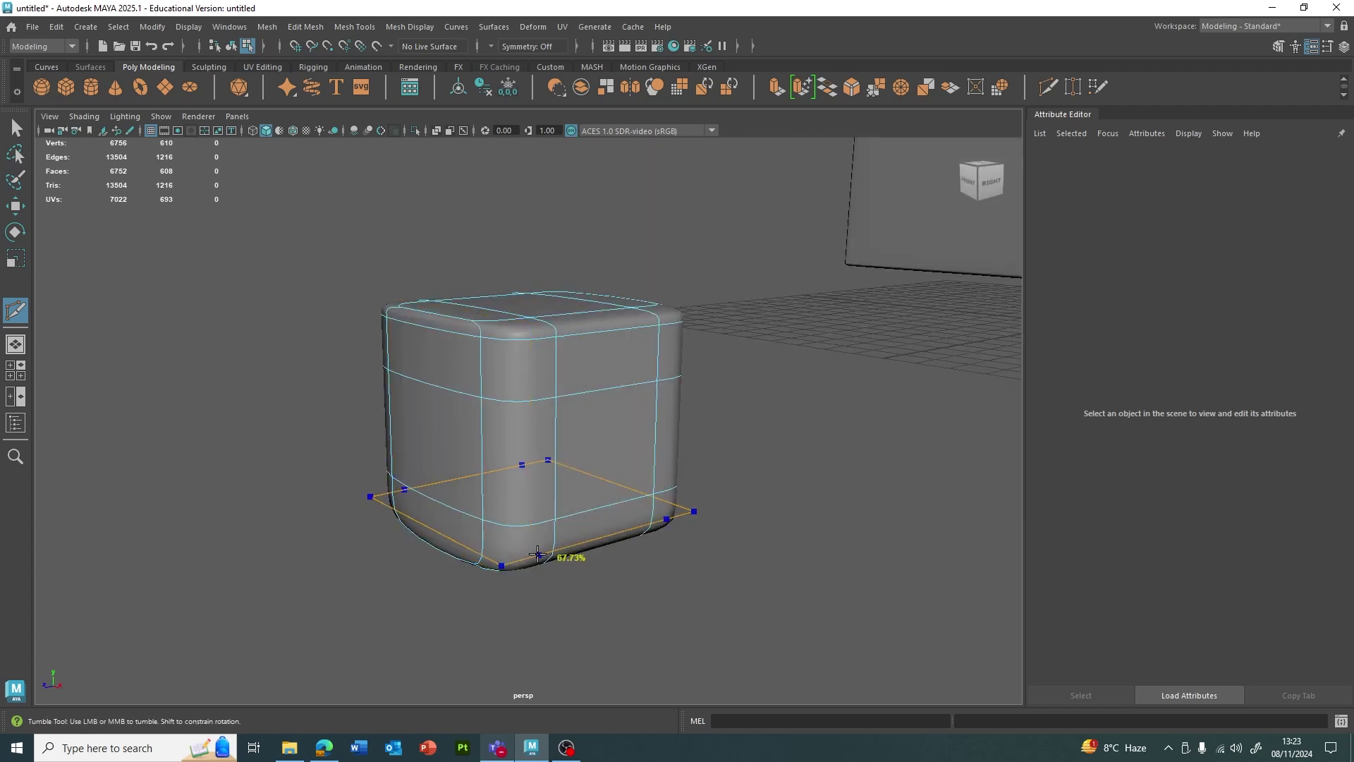
left_click(552, 557, "ctrl")
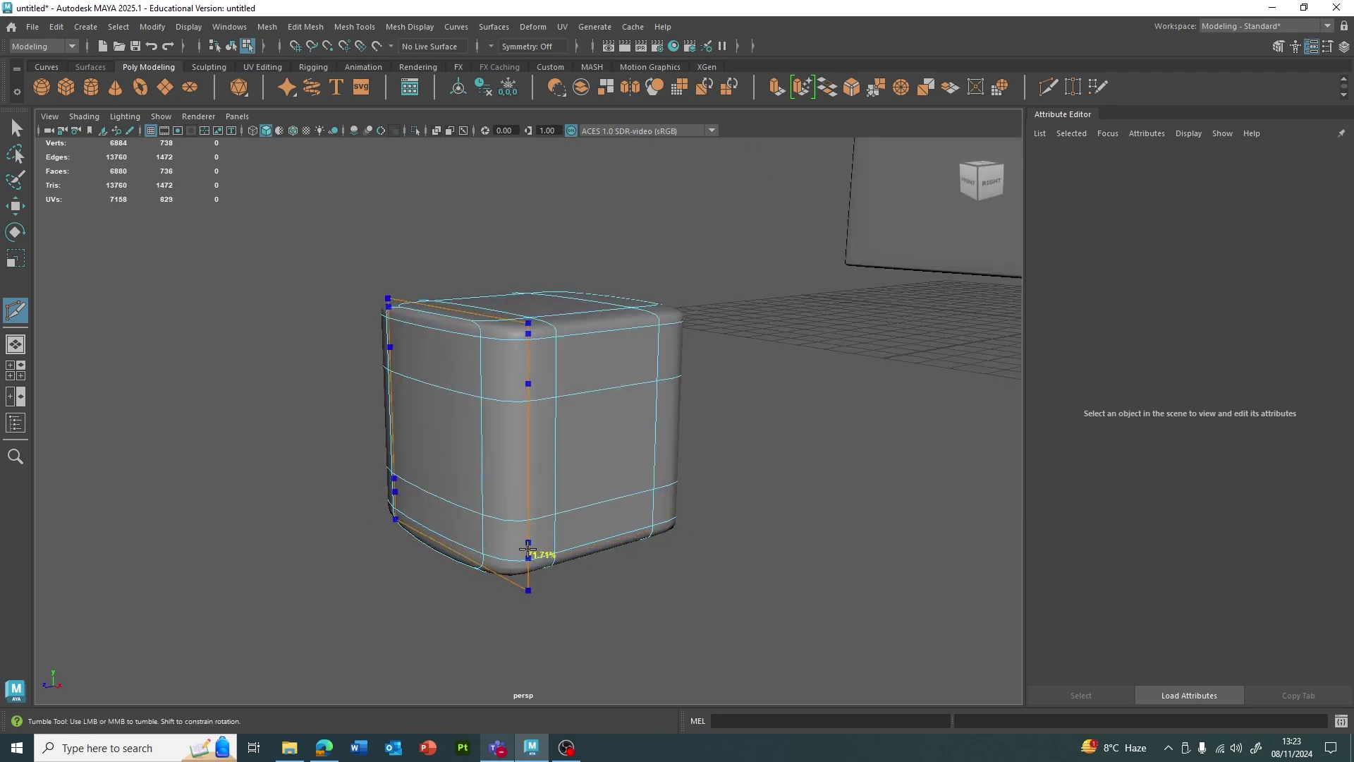
left_click(531, 557, "ctrl")
left_click_drag(531, 557, 711, 569, "alt")
key("q")
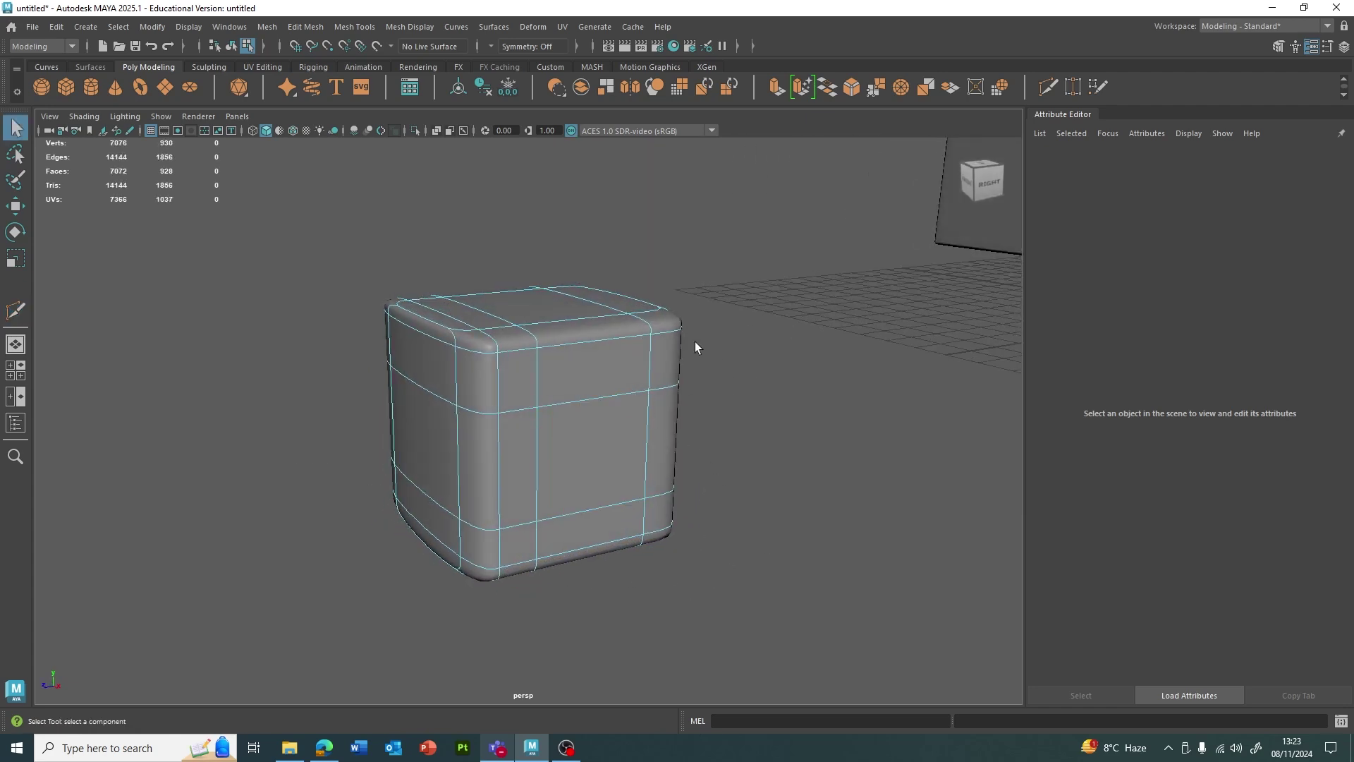
Step: Select pCube2 in object mode and bring up the Modify > Convert commands
right_click_drag(687, 337, 744, 305)
left_click_drag(637, 400, 513, 429, "alt")
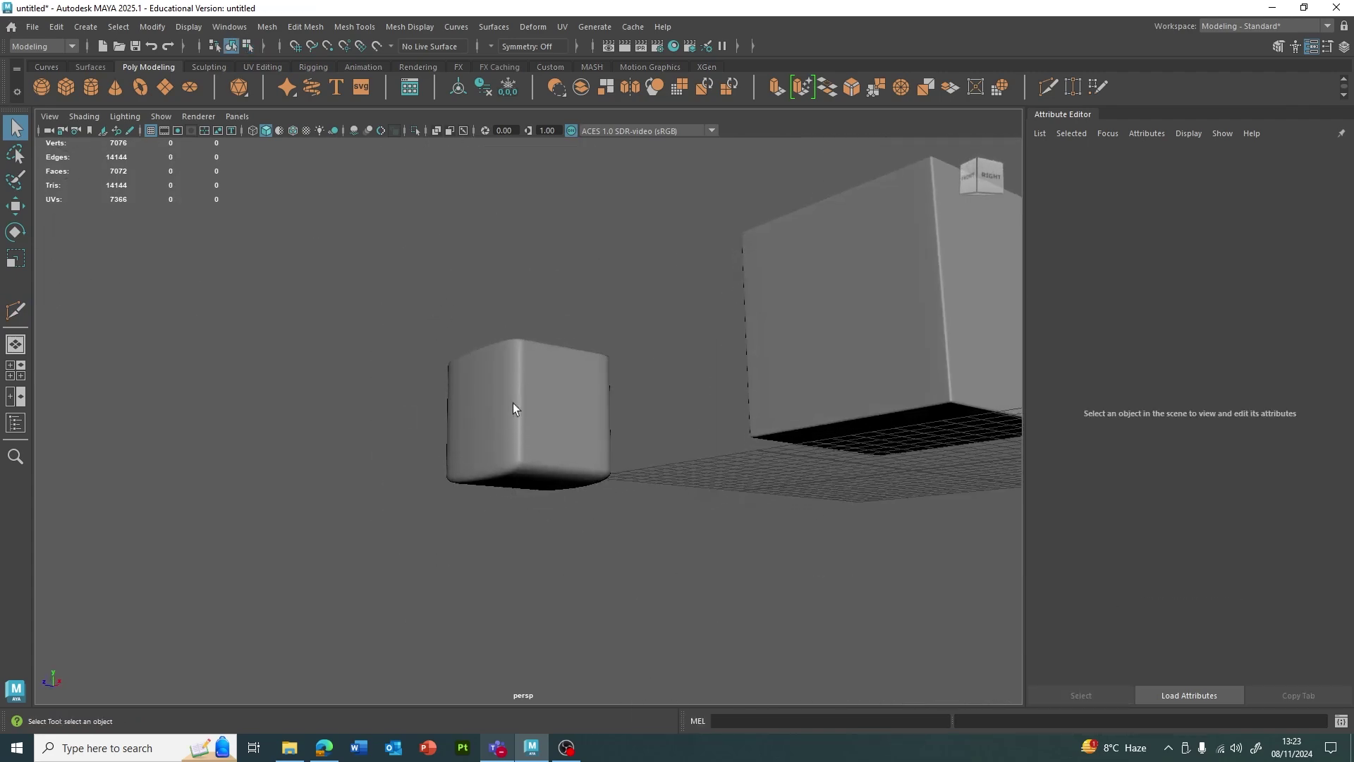
left_click(586, 414)
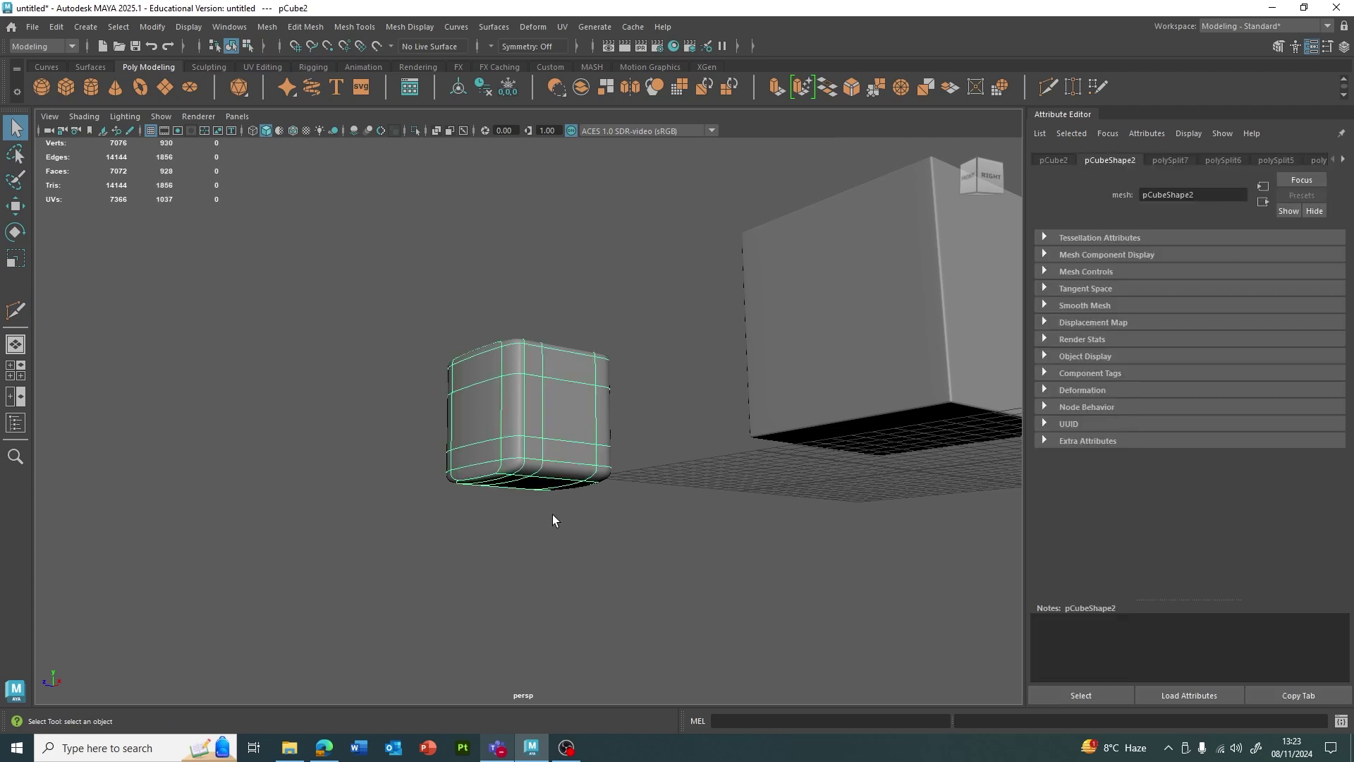
left_click(152, 26)
mouse_move(230, 411)
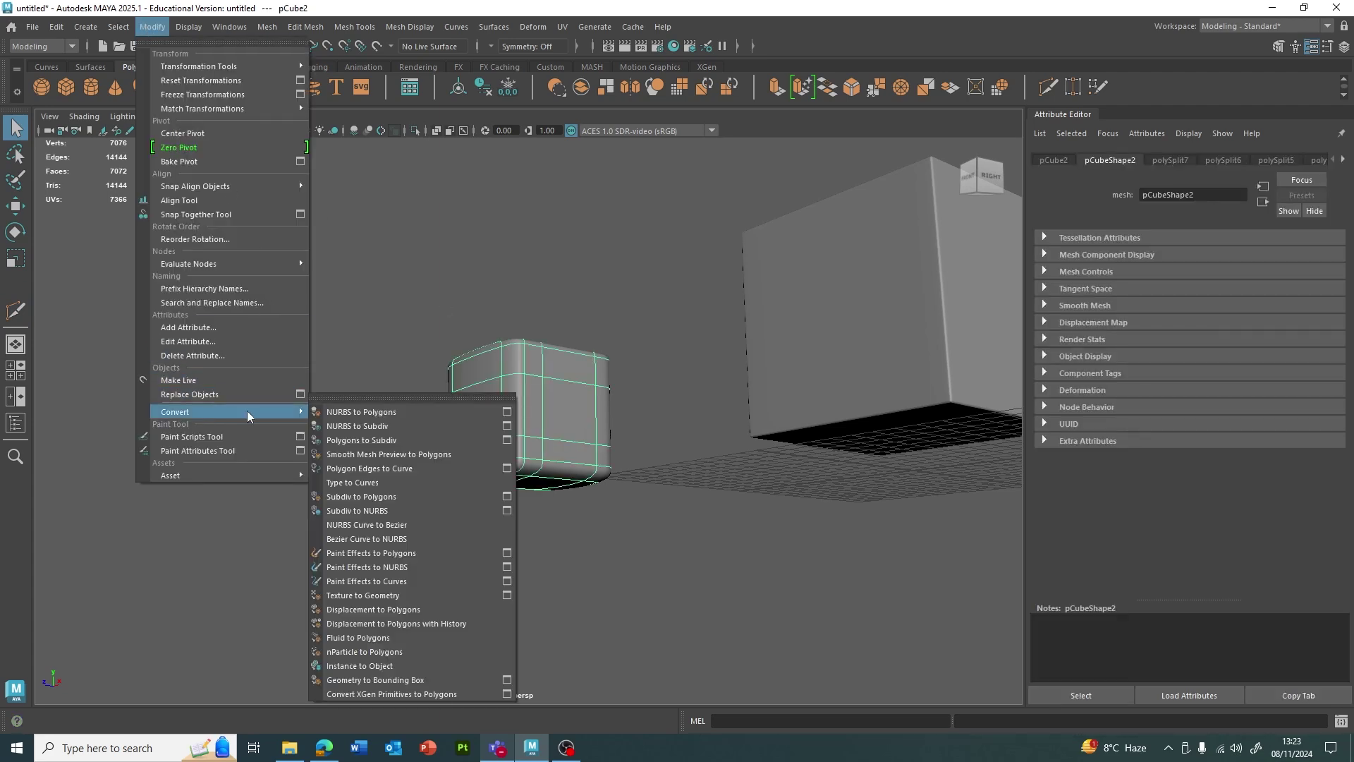